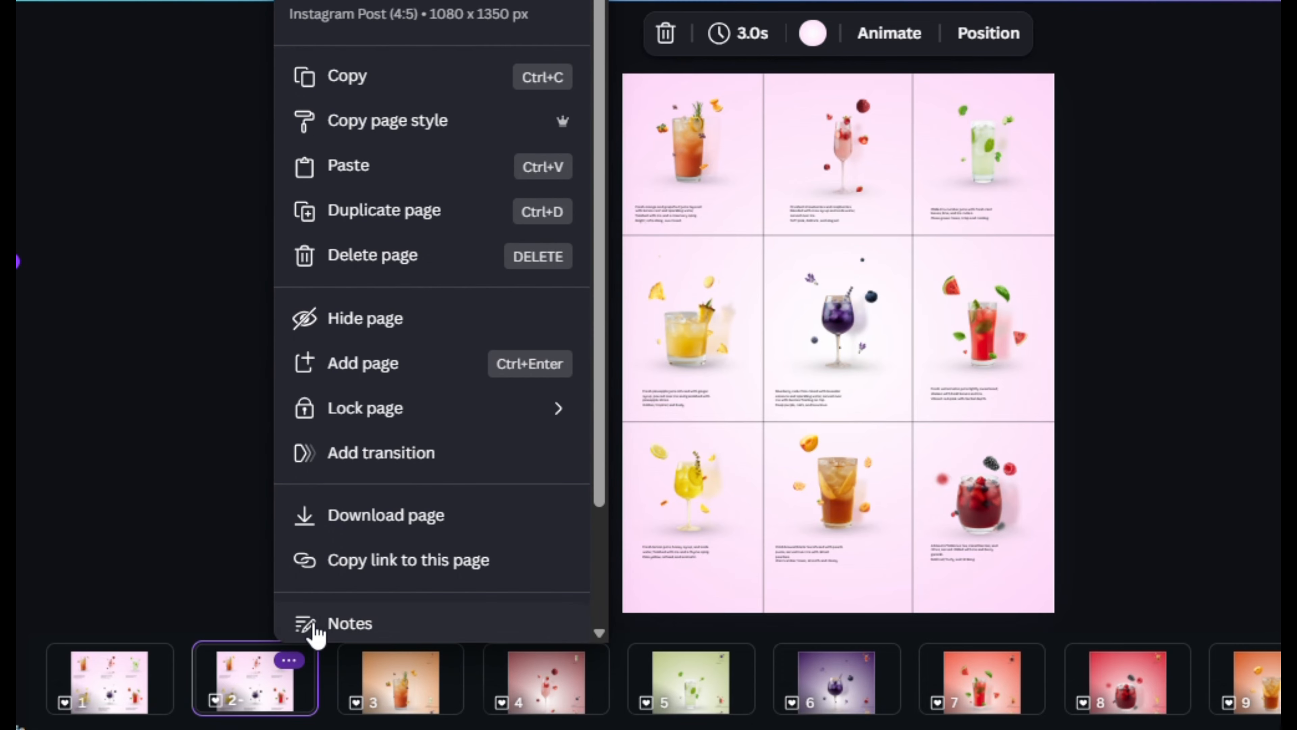
Step: Duplicate page 2, then unlock and delete all four grid lines dividing the drinks on the copy
click(418, 215)
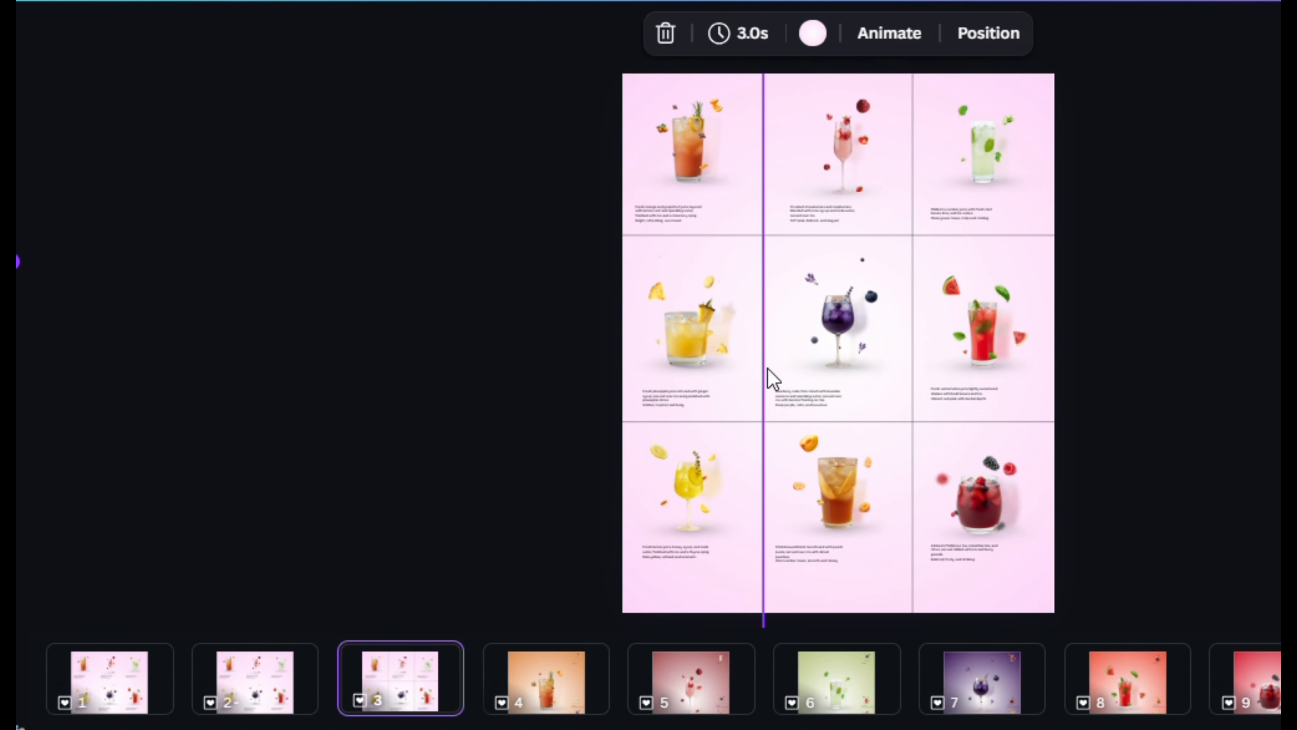
click(751, 423)
click(785, 85)
click(857, 239)
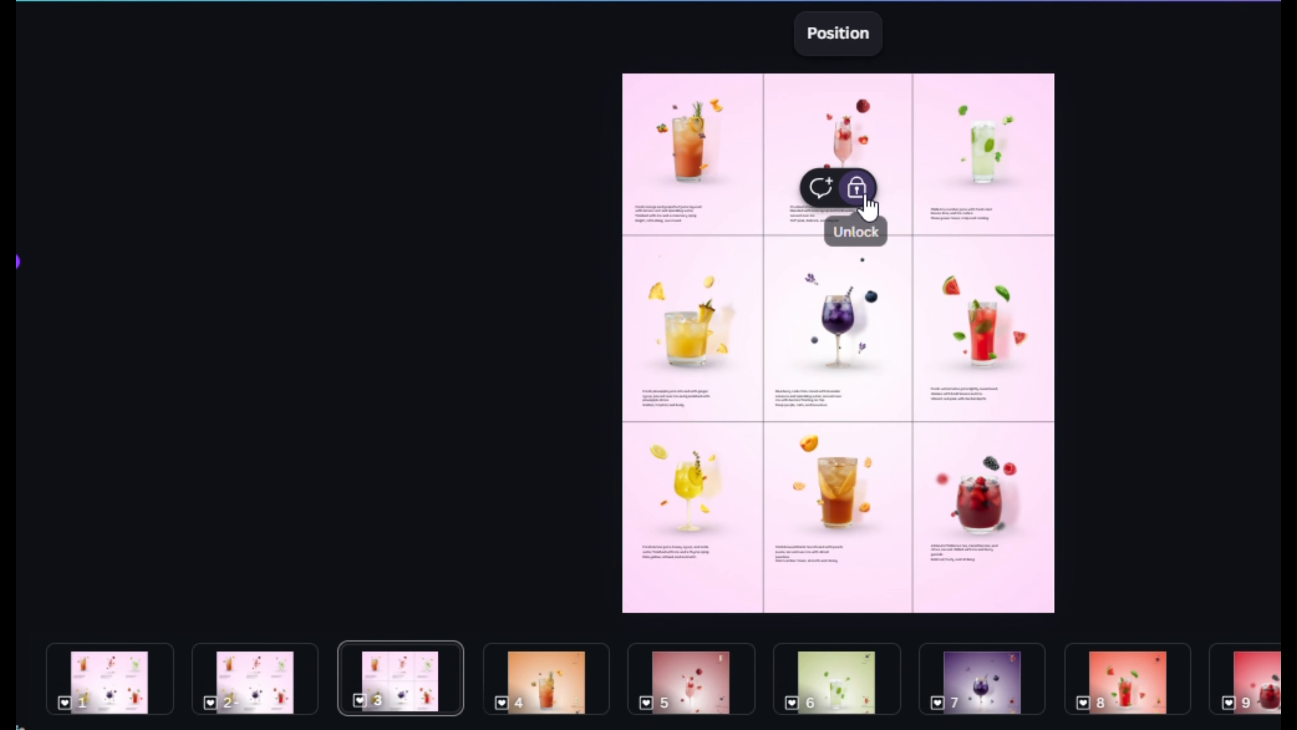
click(860, 192)
key(Delete)
click(907, 225)
click(931, 85)
key(Delete)
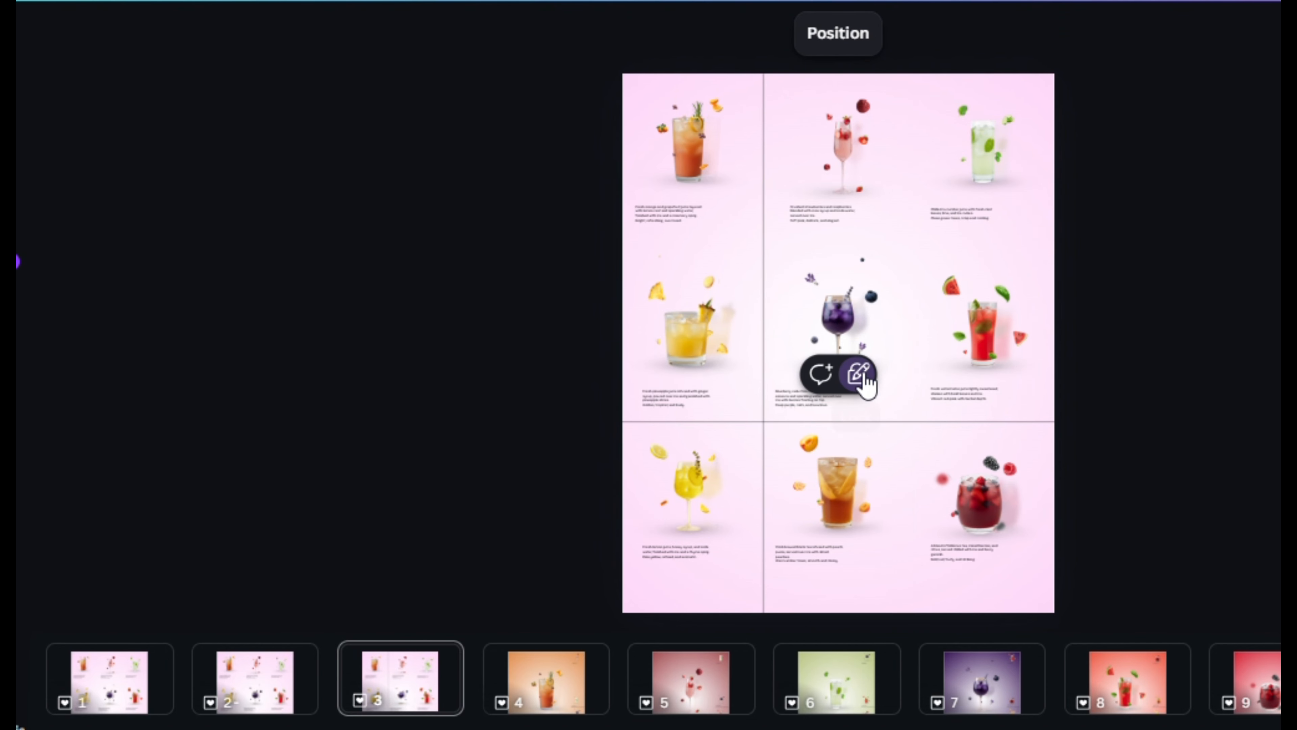
click(861, 376)
key(Delete)
click(763, 423)
click(803, 84)
click(796, 84)
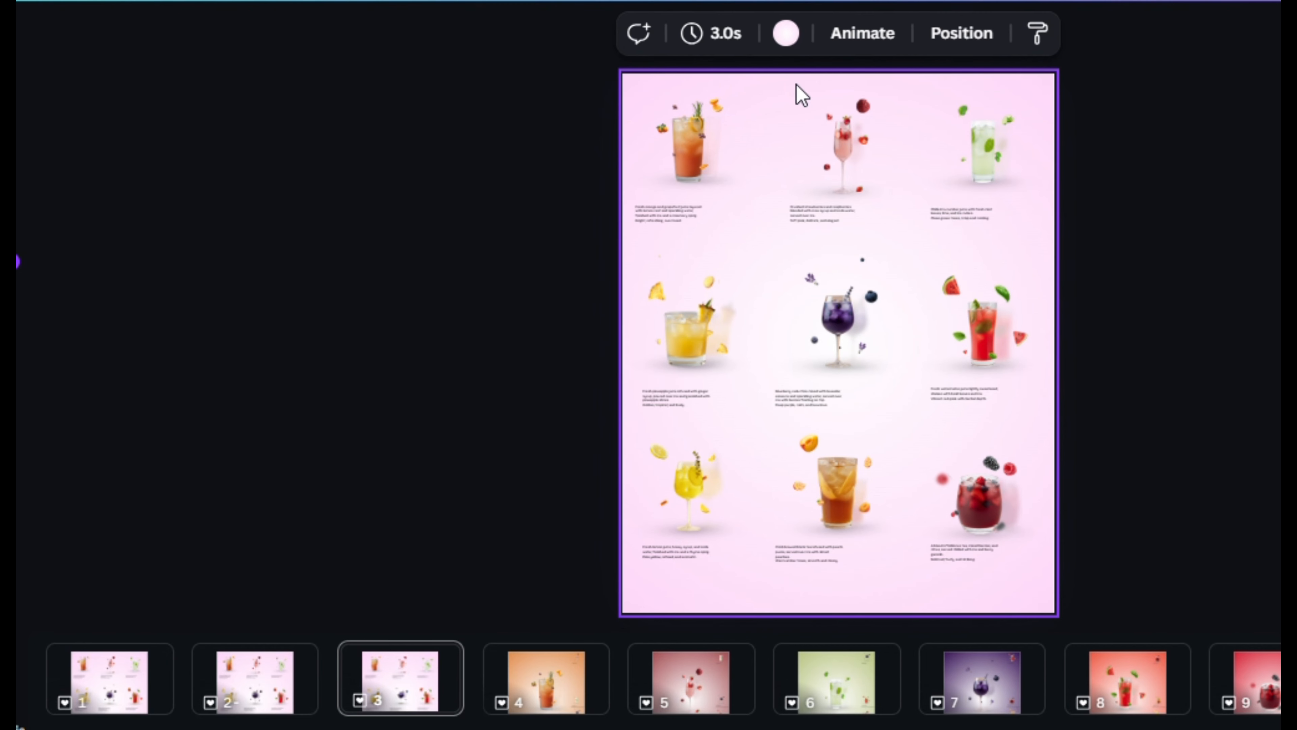
Step: Add eight short thin lines along the page's right edge and bottom, and lock them all in place
key(ctrl+a)
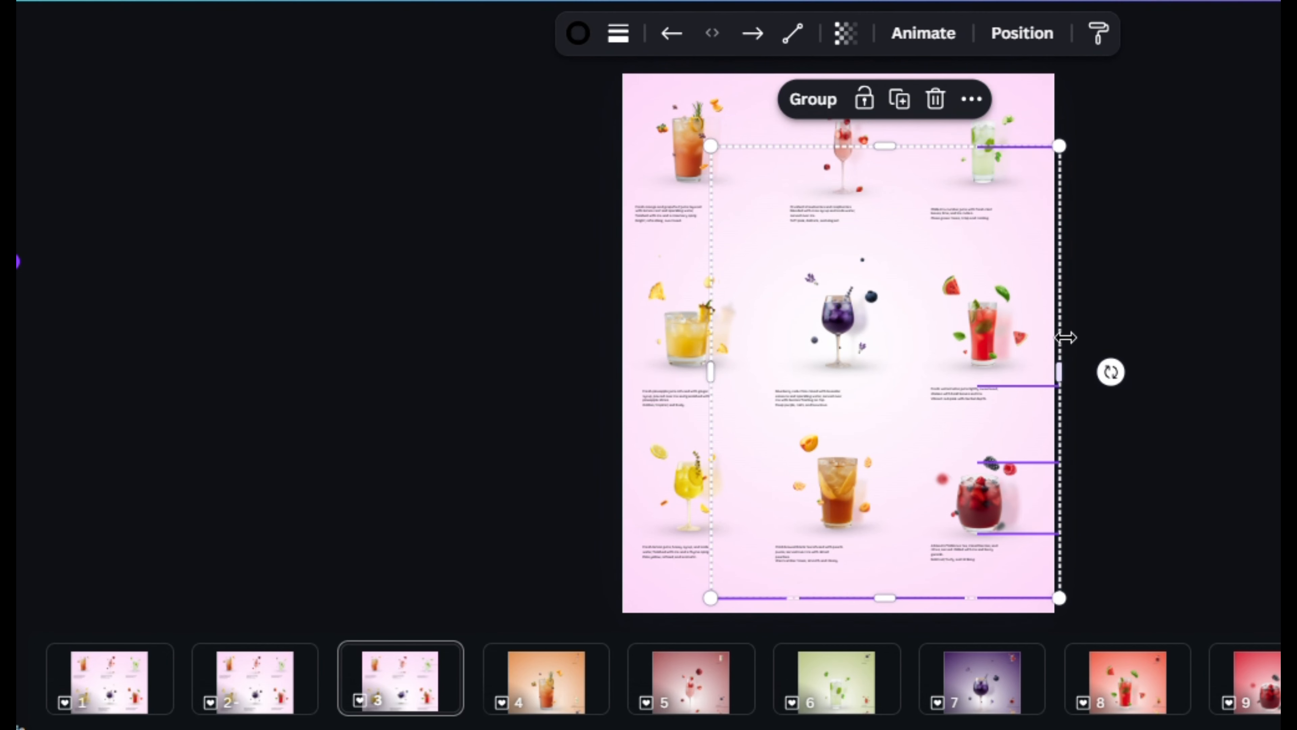
click(1127, 305)
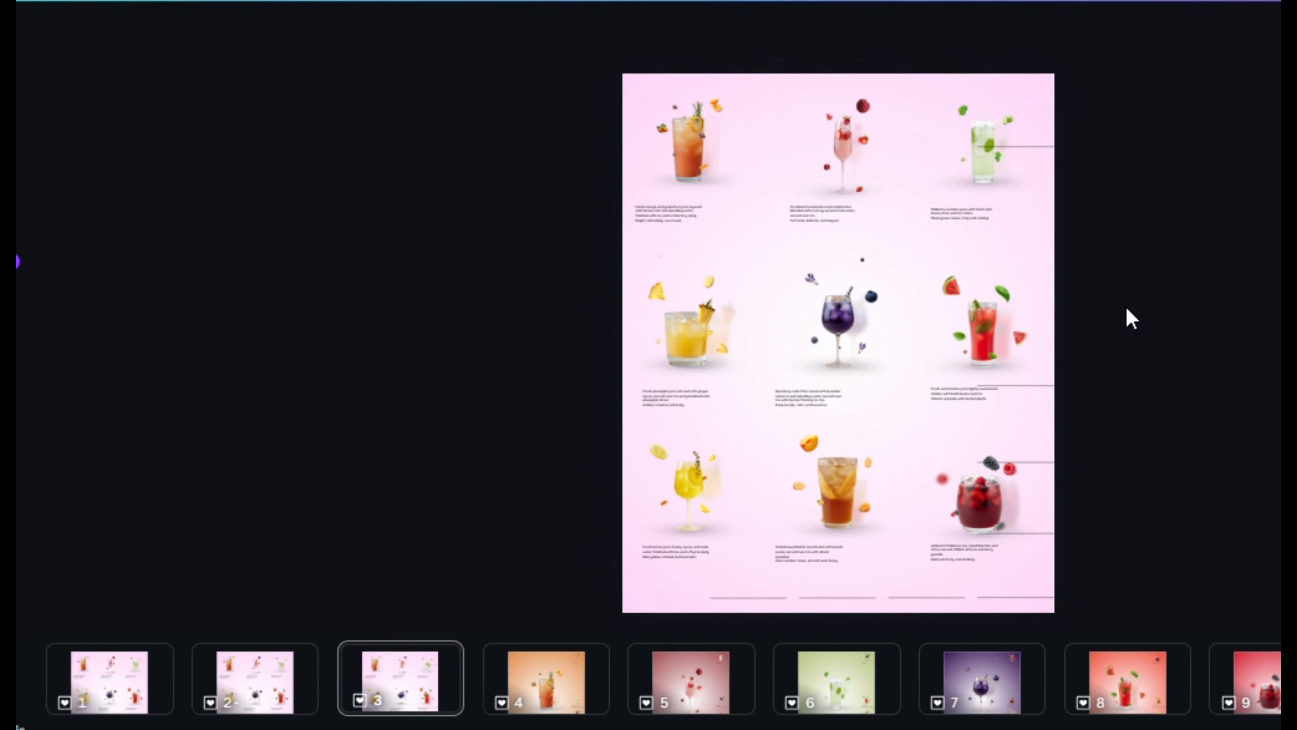
click(1048, 141)
click(1021, 33)
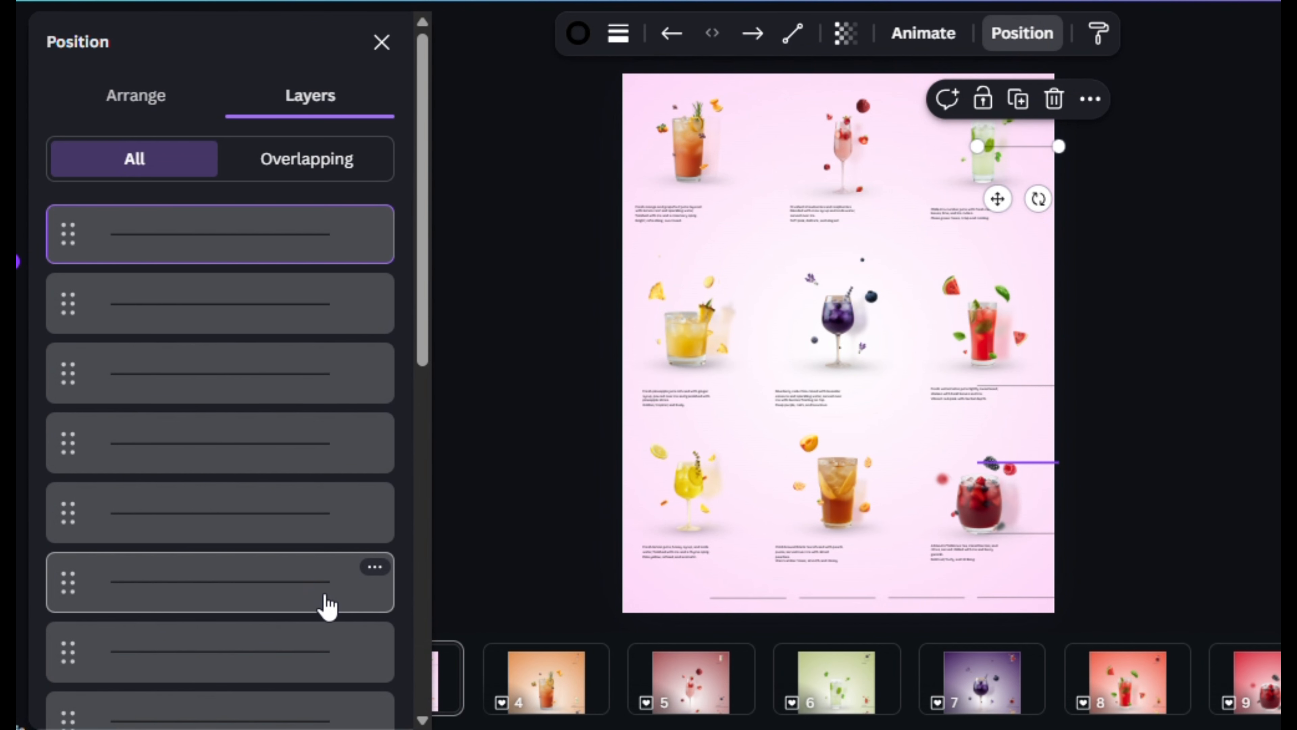
scroll(327, 606, down, 4)
shift+click(289, 475)
scroll(289, 484, up, 4)
click(860, 100)
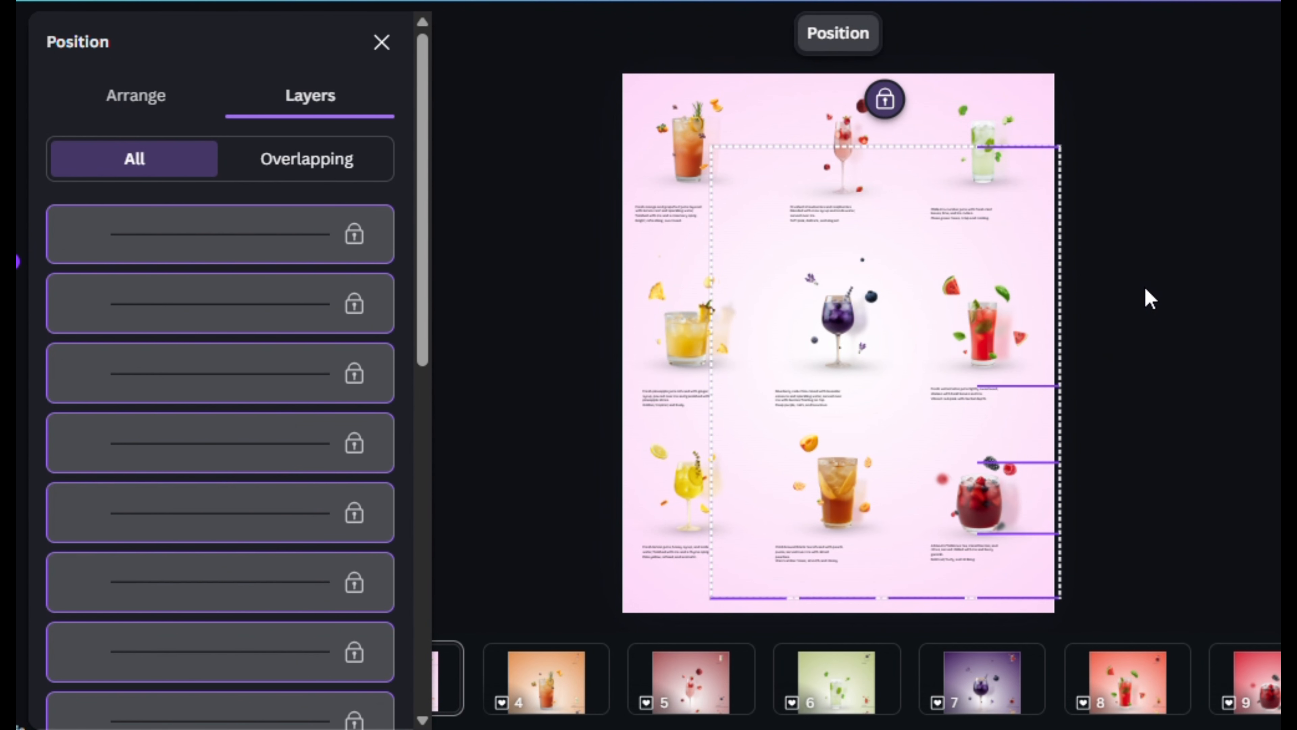
click(1146, 281)
Step: Scale the nine drink groups down together and position them in the lower-right part of the page
drag(612, 64, 1149, 649)
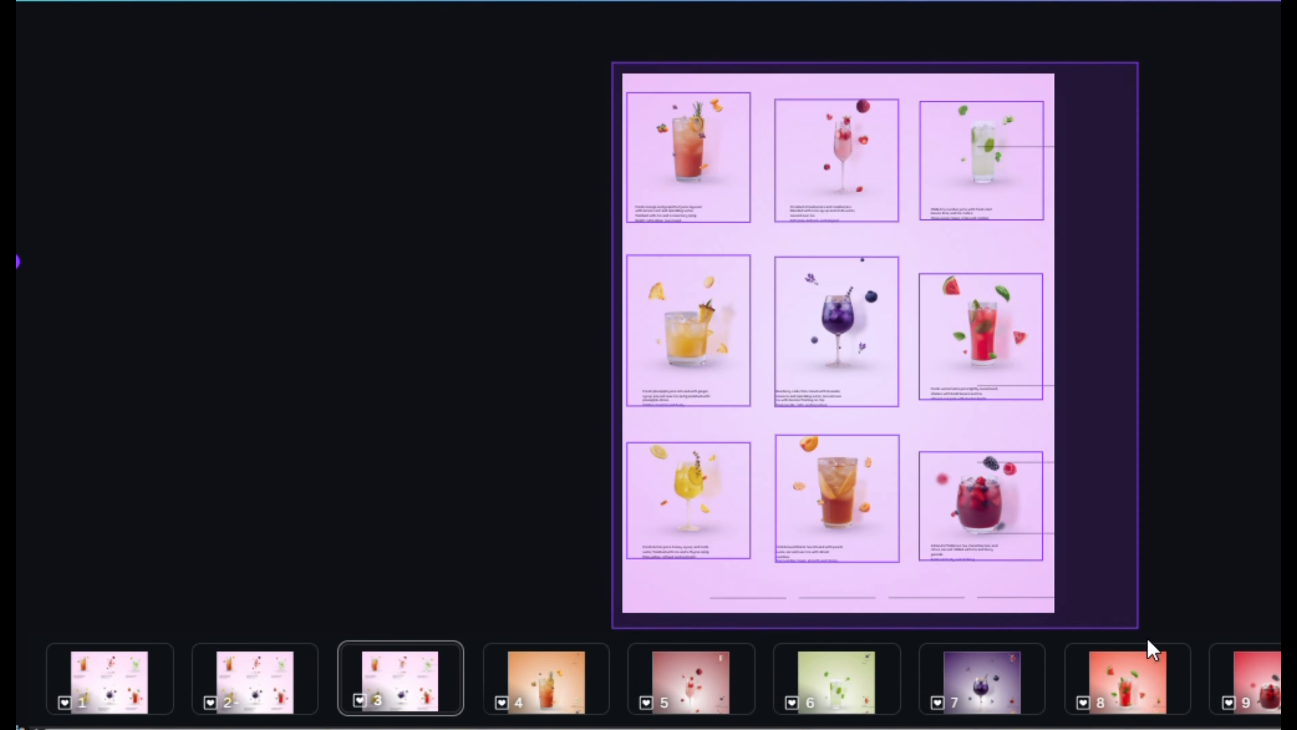
drag(631, 93, 856, 376)
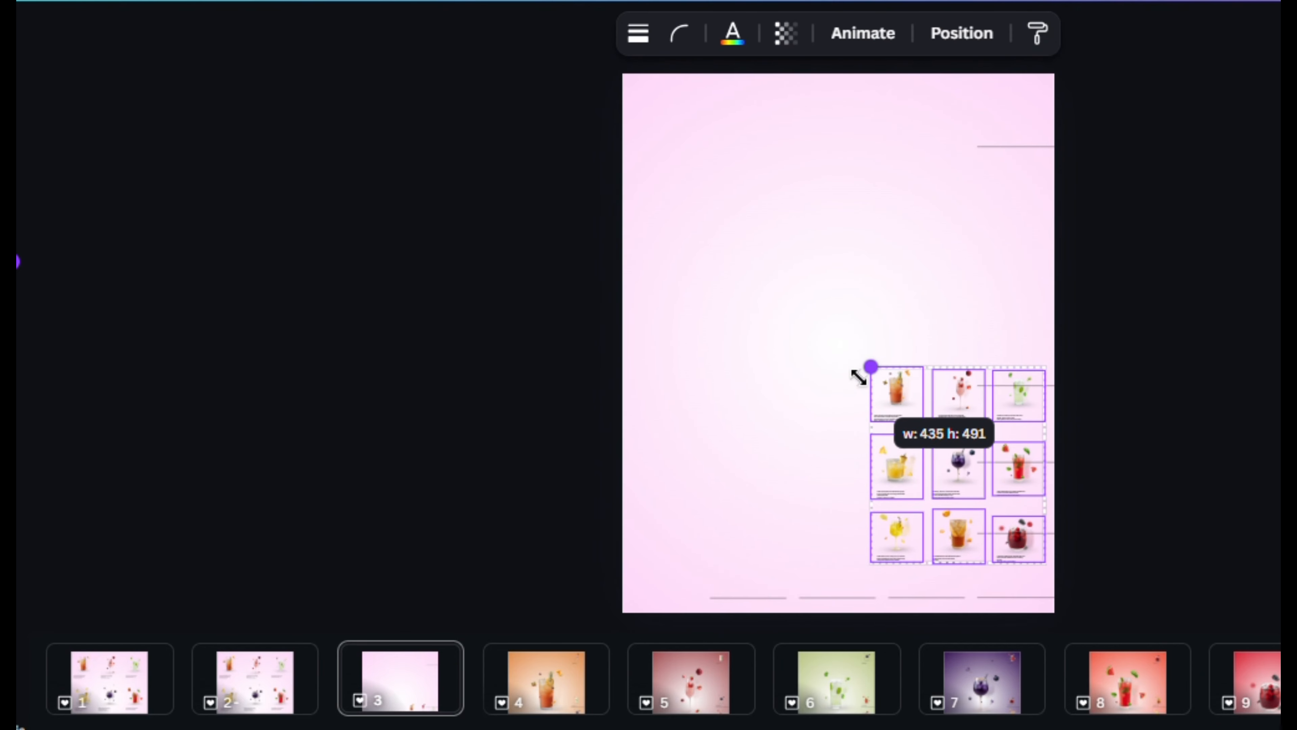
drag(936, 445, 937, 471)
drag(876, 393, 818, 327)
drag(855, 365, 849, 369)
click(766, 459)
Step: Place the lemon drink above the second bottom line and the pineapple drink above the leftmost one
mouse_move(852, 568)
mouse_down()
mouse_move(828, 567)
mouse_move(840, 568)
mouse_up()
key(Right)
key(Right)
key(Right)
key(Right)
key(Right)
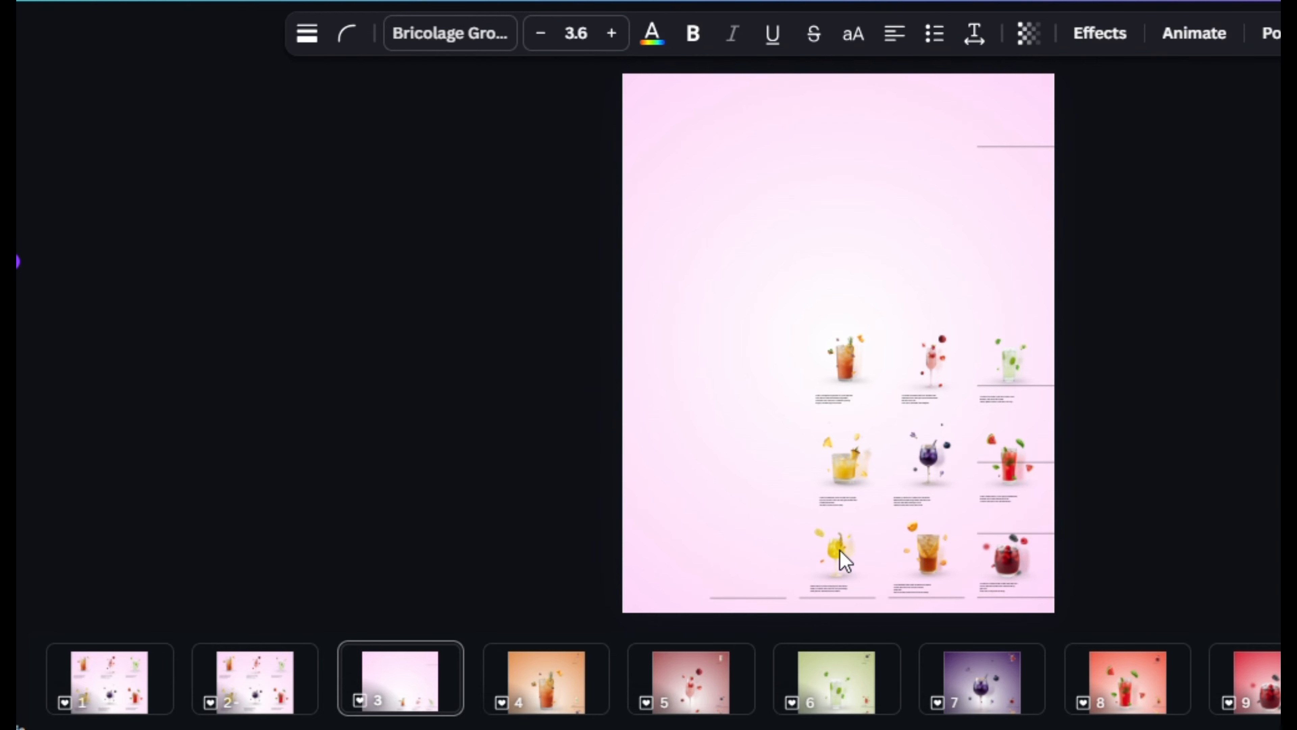
drag(843, 498, 747, 565)
Step: Nudge the dark berry drink to the right so it sits centred above the lower-right line
click(1033, 576)
key(Right)
key(Right)
key(Right)
key(Right)
key(Right)
key(Right)
key(Right)
key(Right)
key(Right)
key(Right)
click(736, 421)
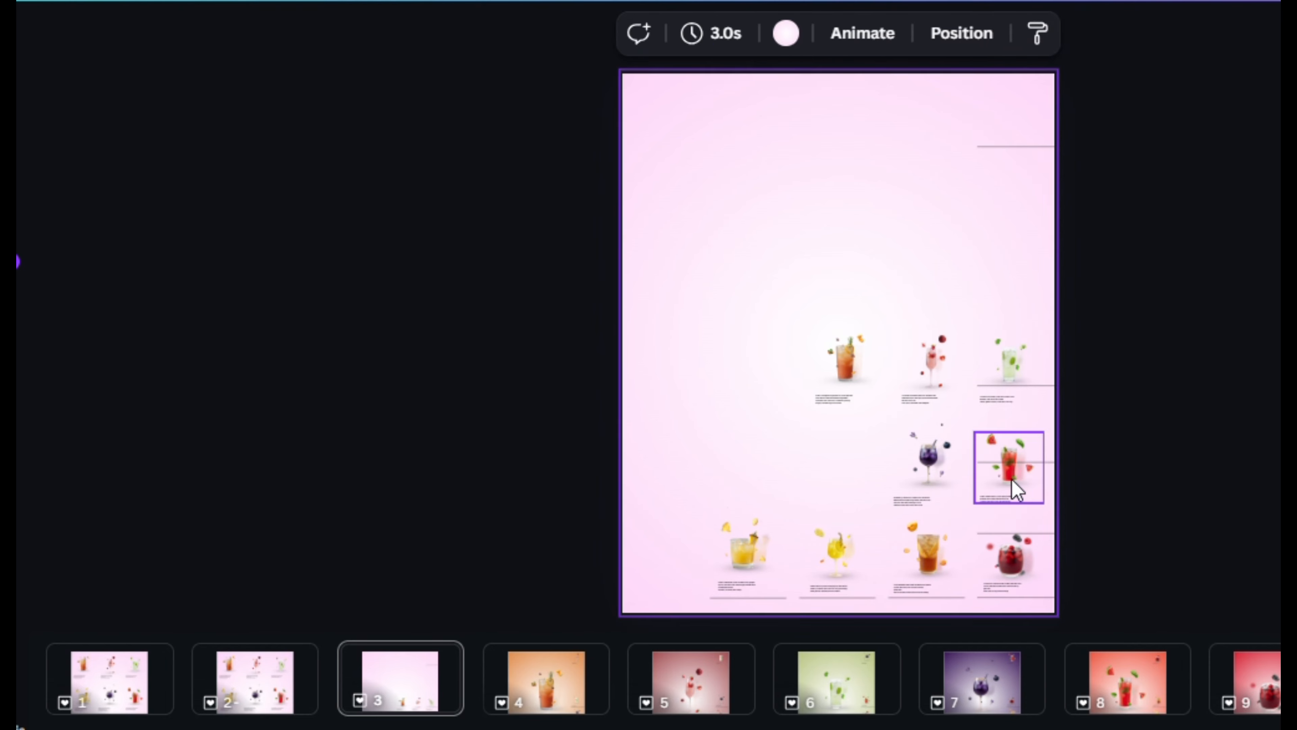
Step: Stack the watermelon, blueberry and mint drinks along the right-edge lines and move the strawberry drink to the topmost line
drag(1013, 488, 1017, 513)
click(753, 444)
drag(942, 477, 1024, 413)
drag(1021, 354, 1023, 332)
click(882, 480)
drag(935, 378, 1016, 122)
click(919, 326)
Step: Shrink all the drinks slightly and reposition the pineapple, lemon and mint drinks above their lines
drag(652, 82, 1095, 636)
drag(709, 67, 745, 110)
click(730, 408)
drag(771, 562, 740, 562)
drag(853, 564, 838, 565)
drag(1034, 382, 1034, 373)
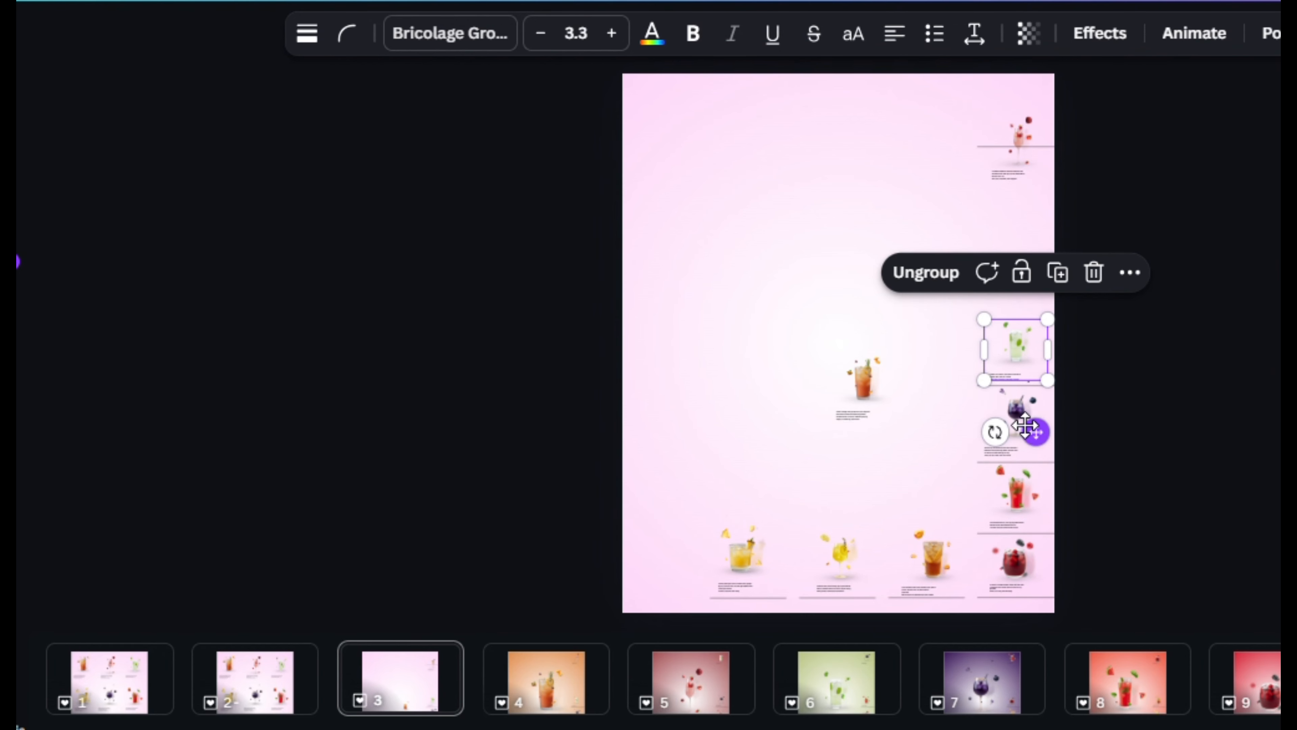
Step: Reposition the strawberry drink so it rests just above the topmost right-edge line
key(Escape)
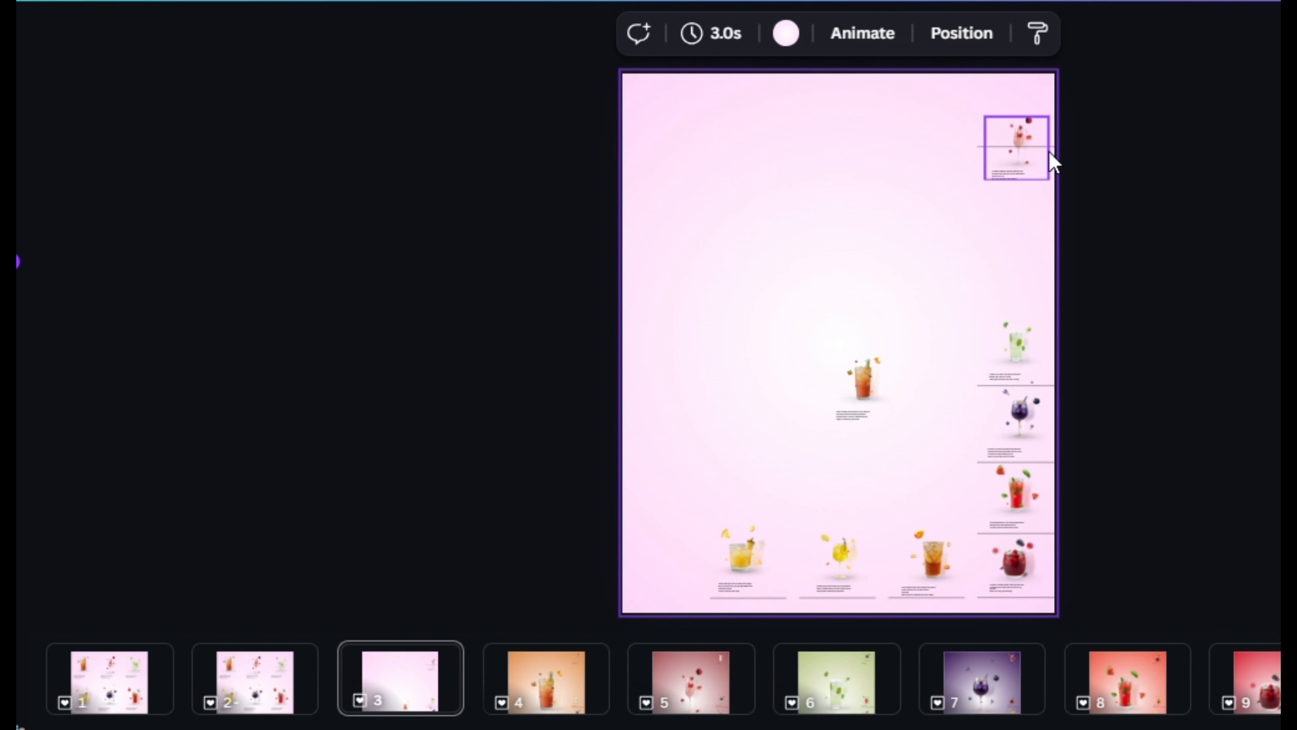
key(Down)
key(Down)
key(Down)
key(Down)
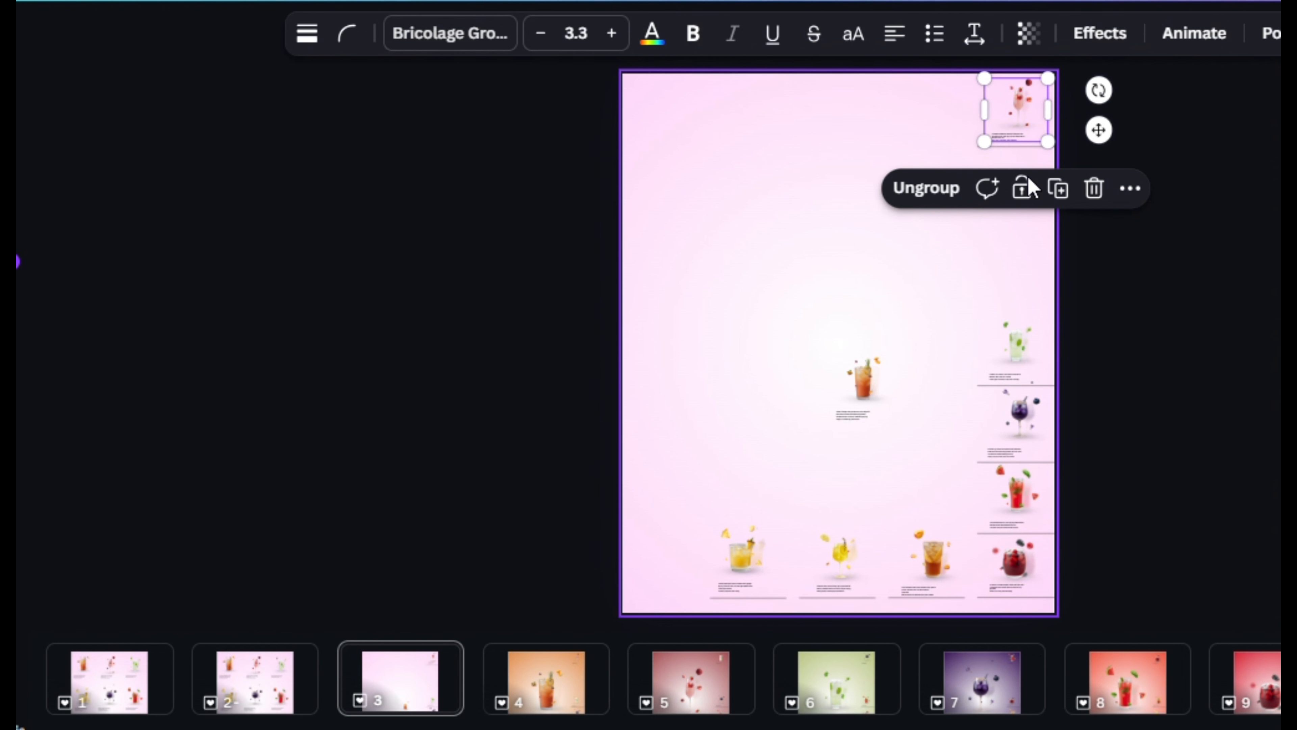
click(776, 379)
Step: Nudge the amber iced drink up so its text clears the third bottom line
click(948, 576)
key(Up)
key(Up)
key(Up)
key(Up)
key(Up)
key(Up)
click(840, 380)
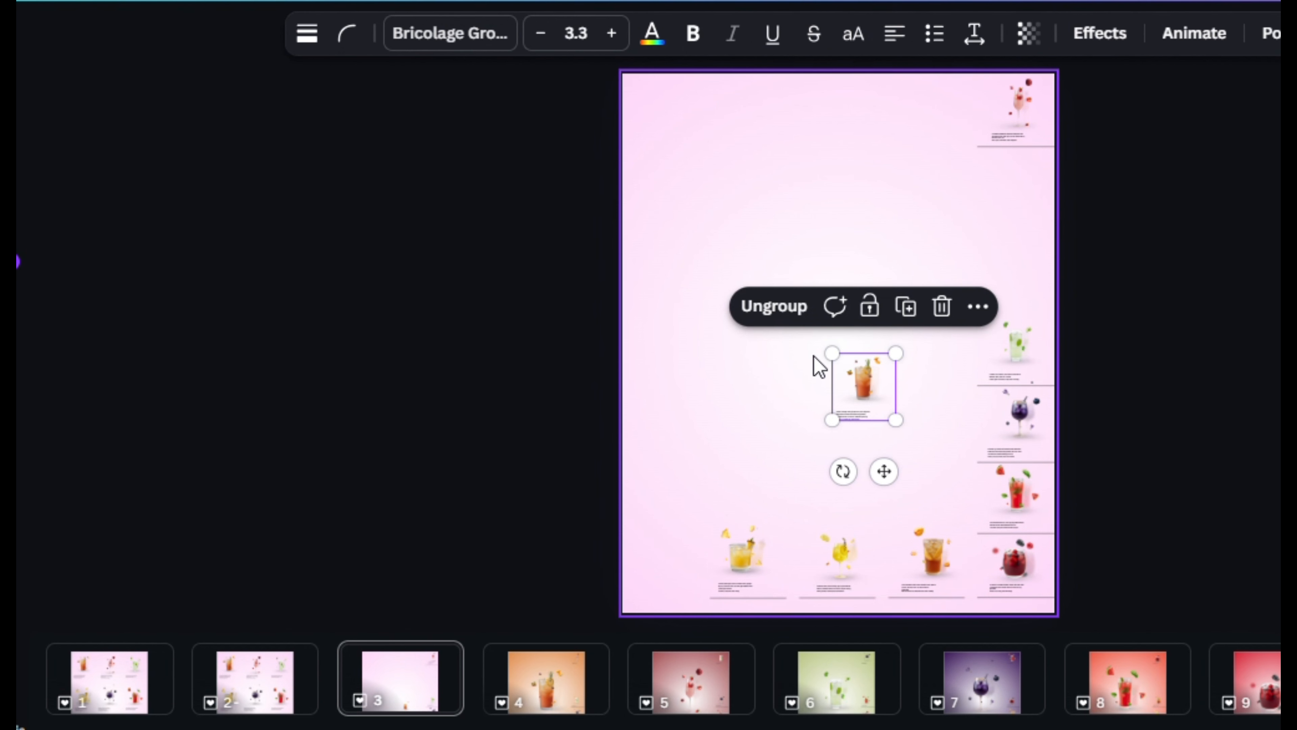
Step: Enlarge the orange-grapefruit drink with its description and place it as the large feature in the page's open area
drag(831, 356, 441, 192)
drag(776, 325, 861, 404)
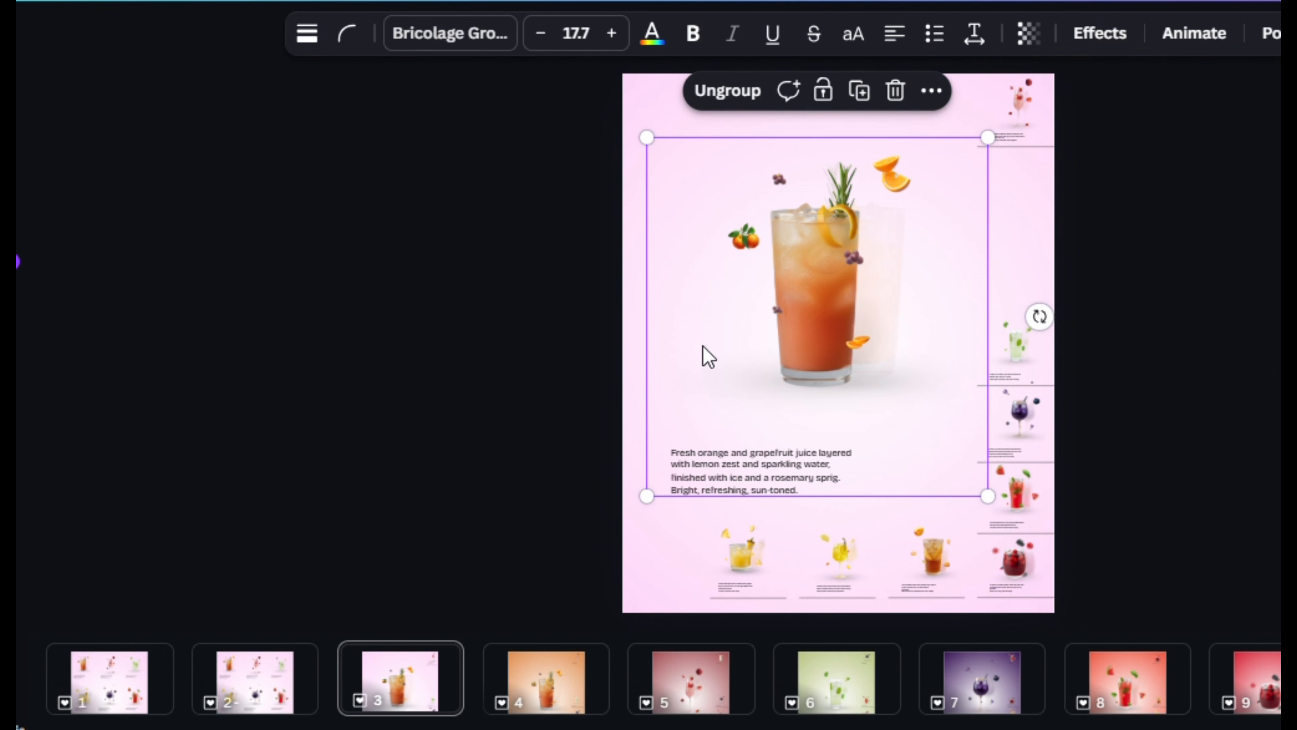
click(1019, 234)
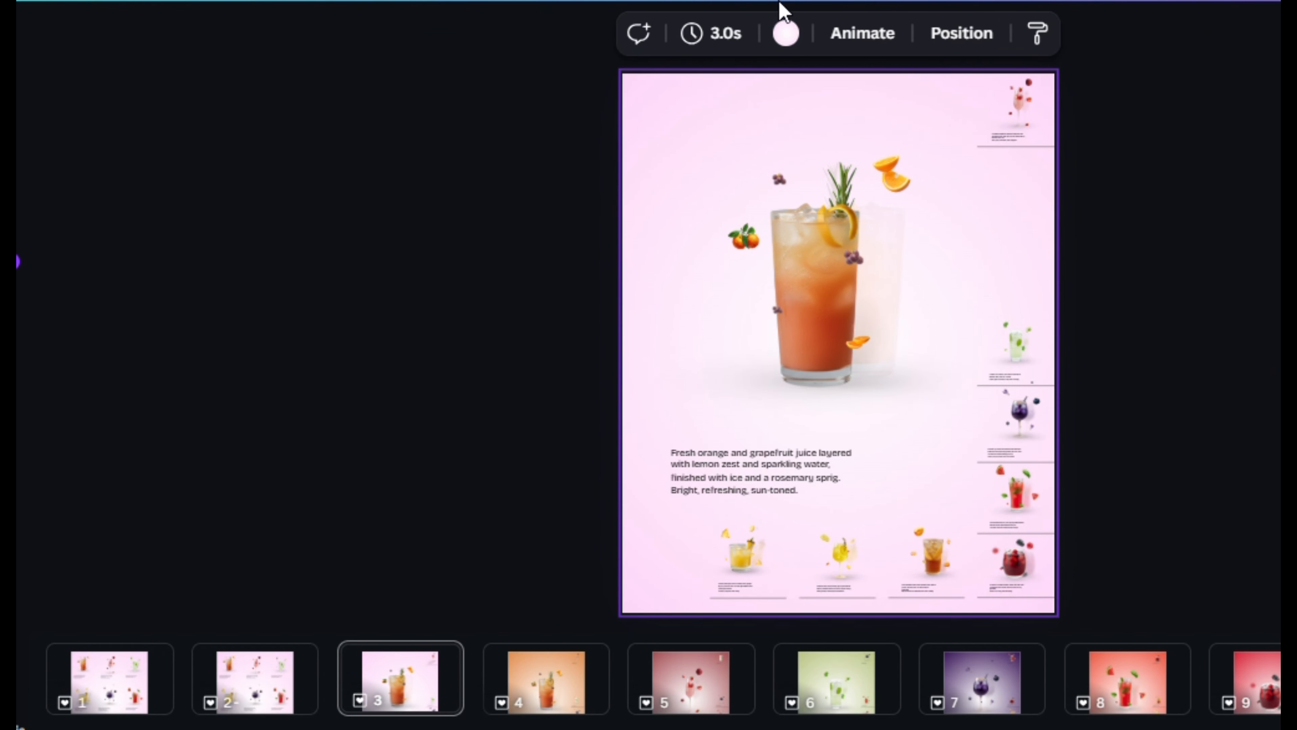
Step: Change the page background gradient's pink colour to #D98F4E, sampled from the large orange drink
click(786, 34)
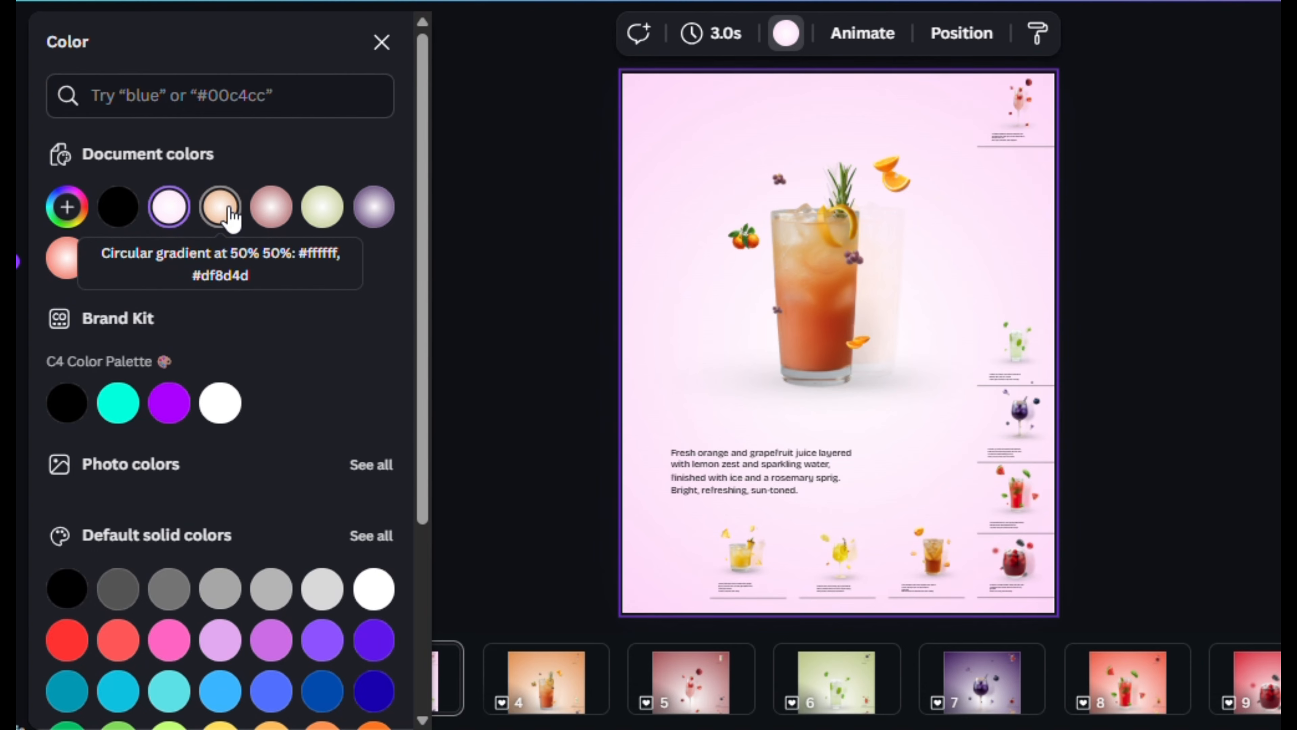
click(67, 207)
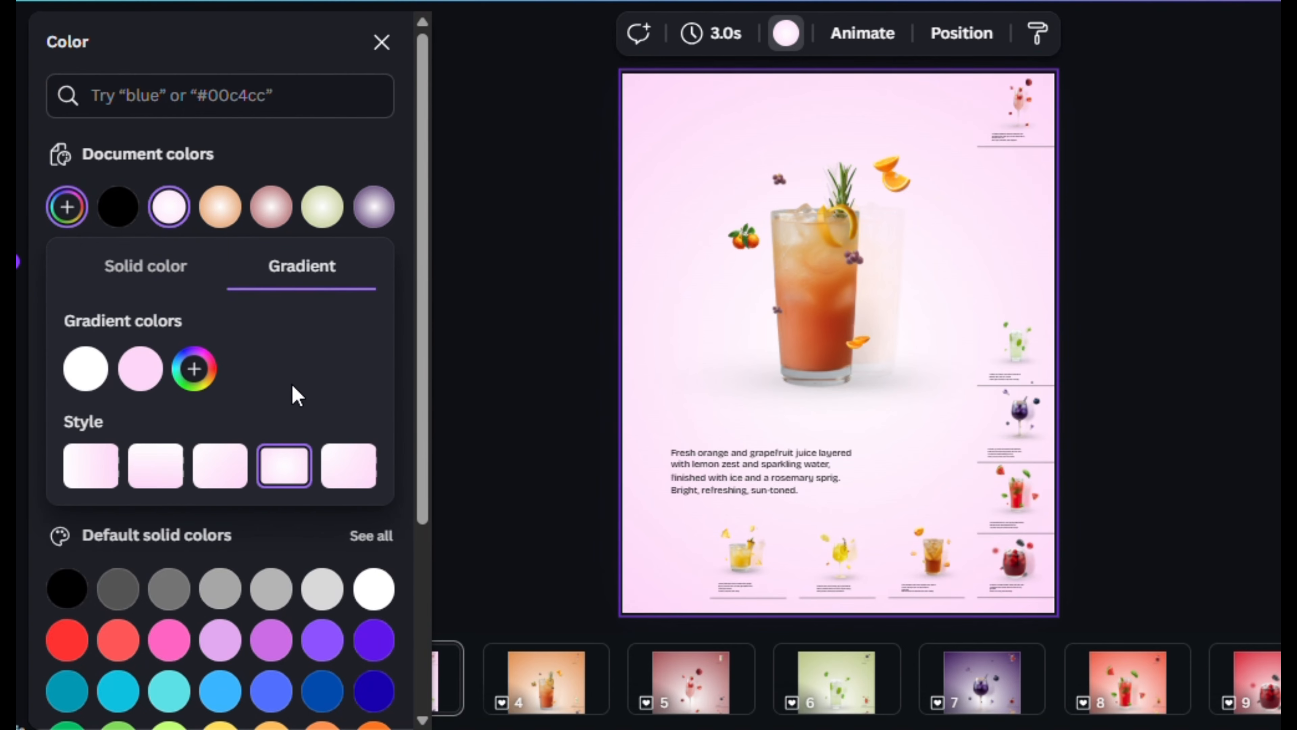
click(140, 369)
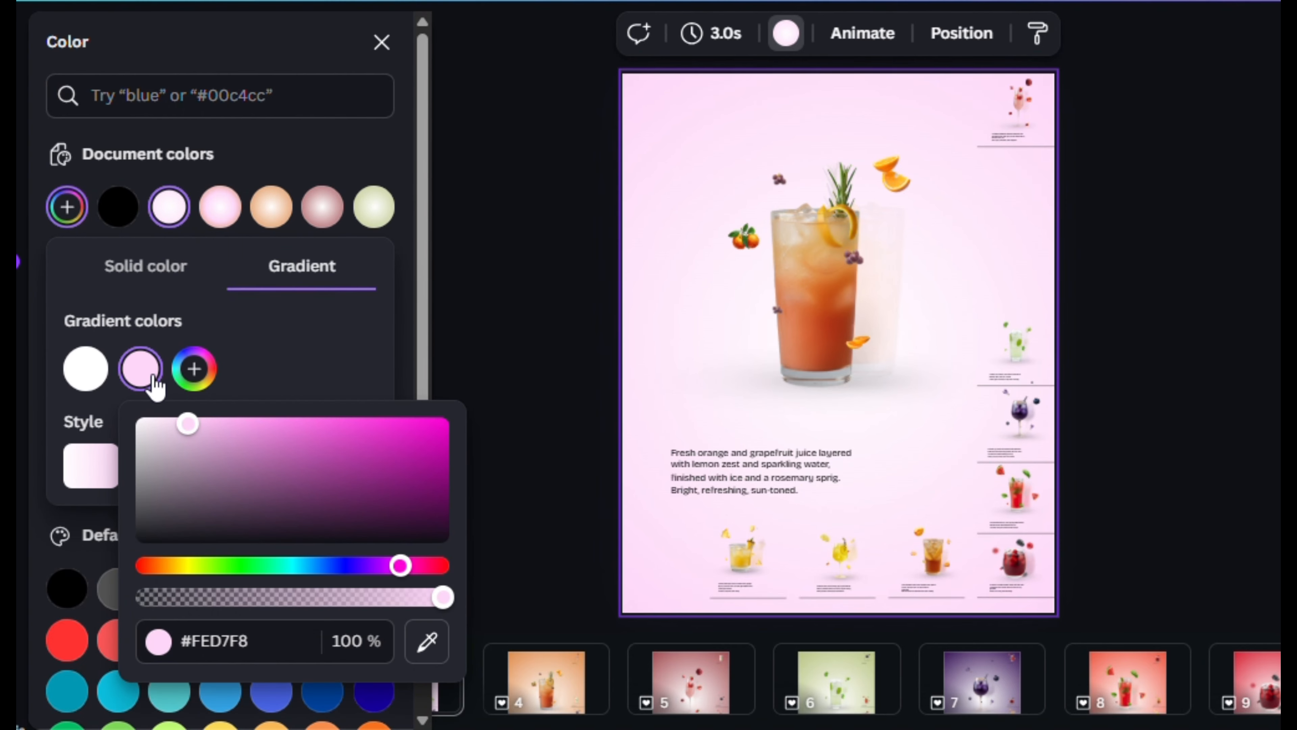
click(431, 651)
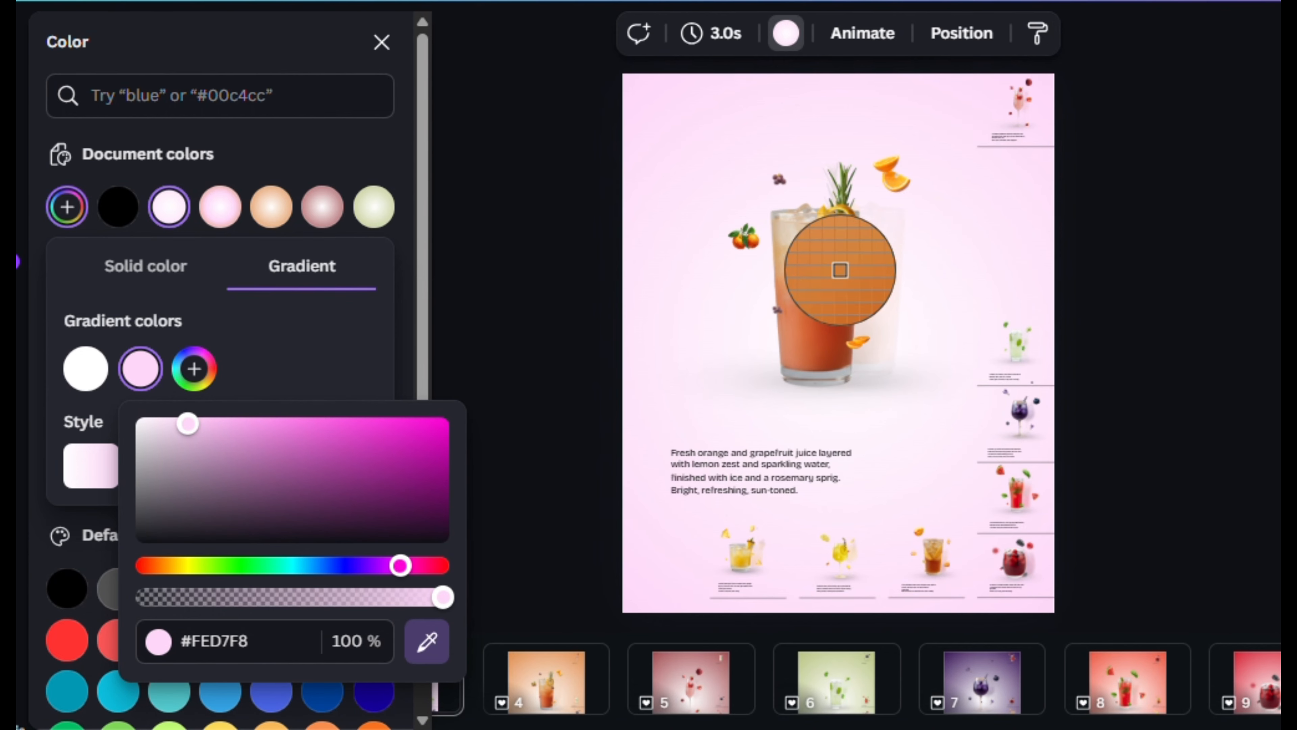
click(839, 263)
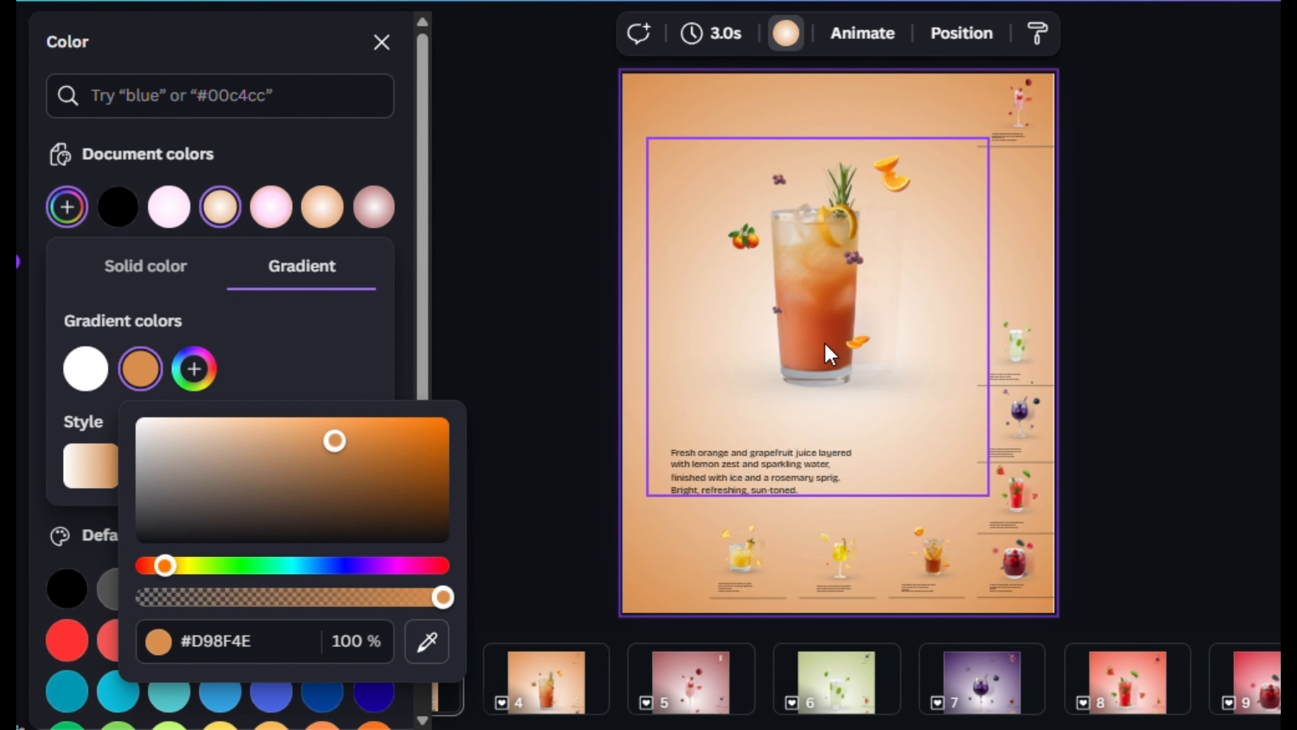
click(1019, 287)
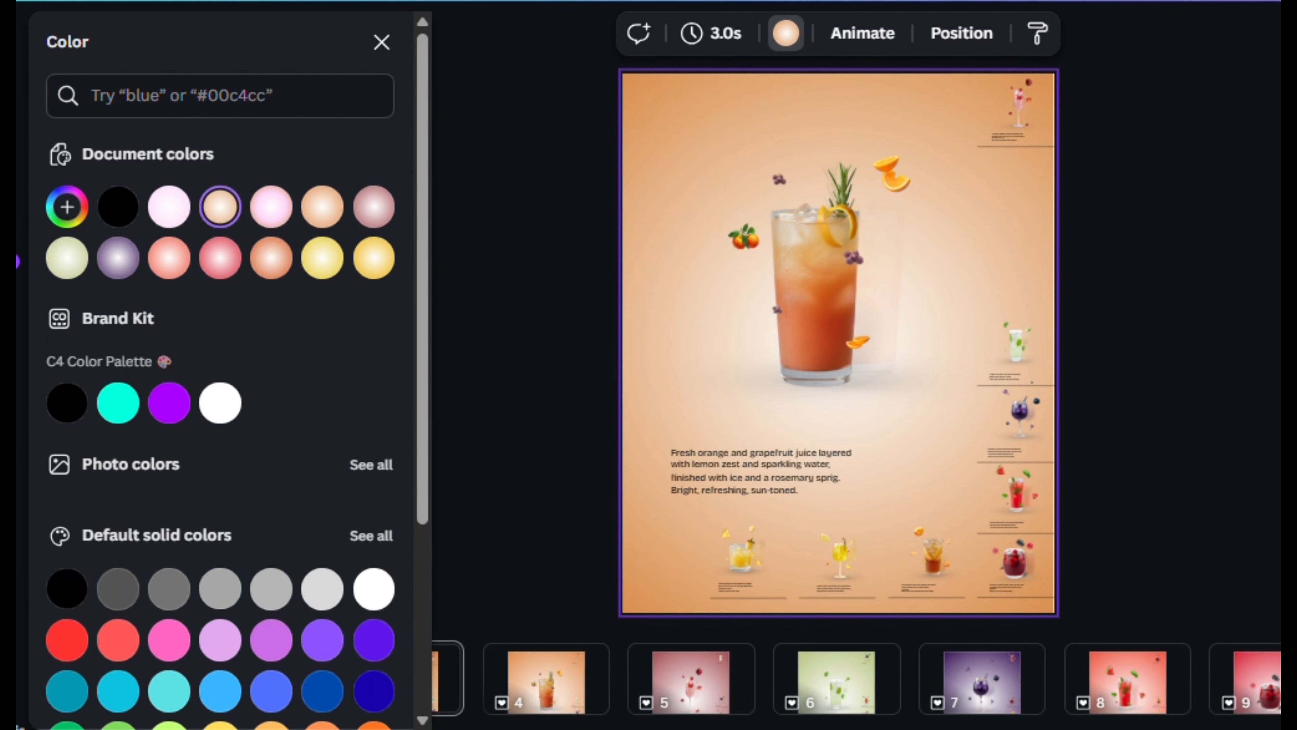
Step: Duplicate the orange page 3
scroll(856, 679, left, 5)
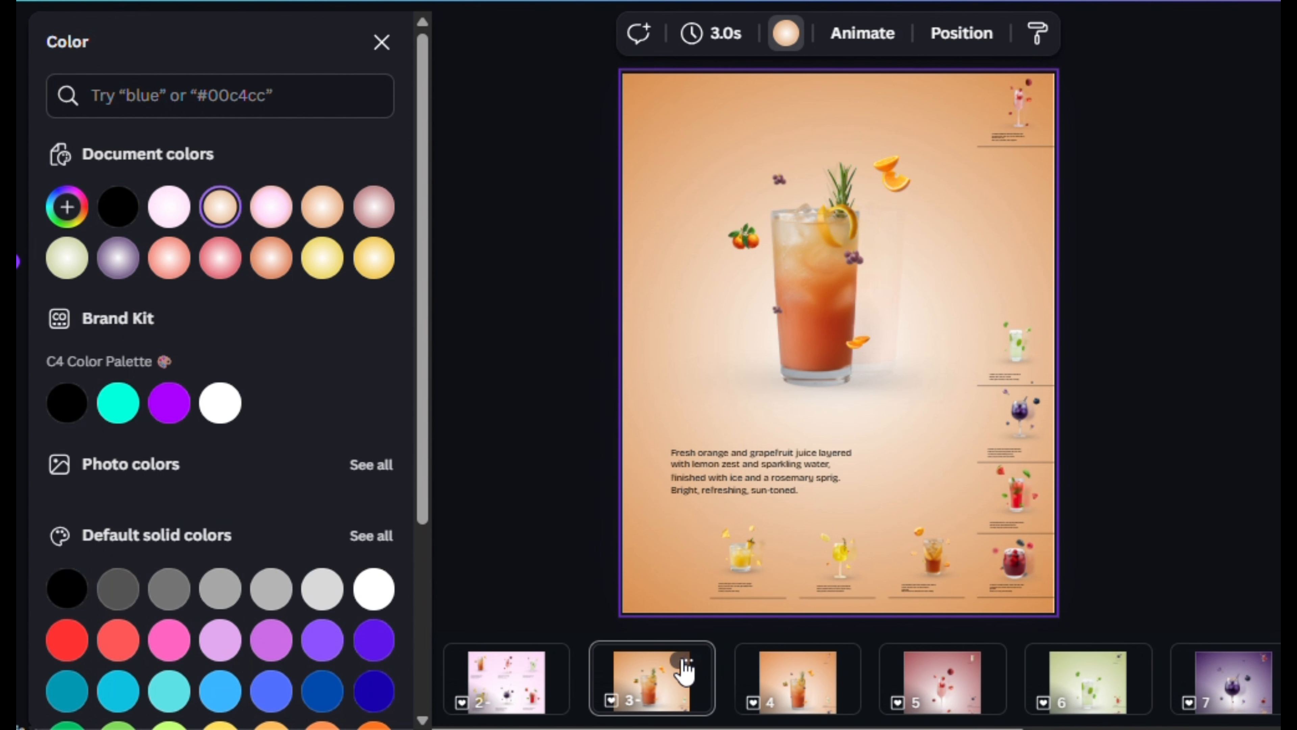
click(684, 660)
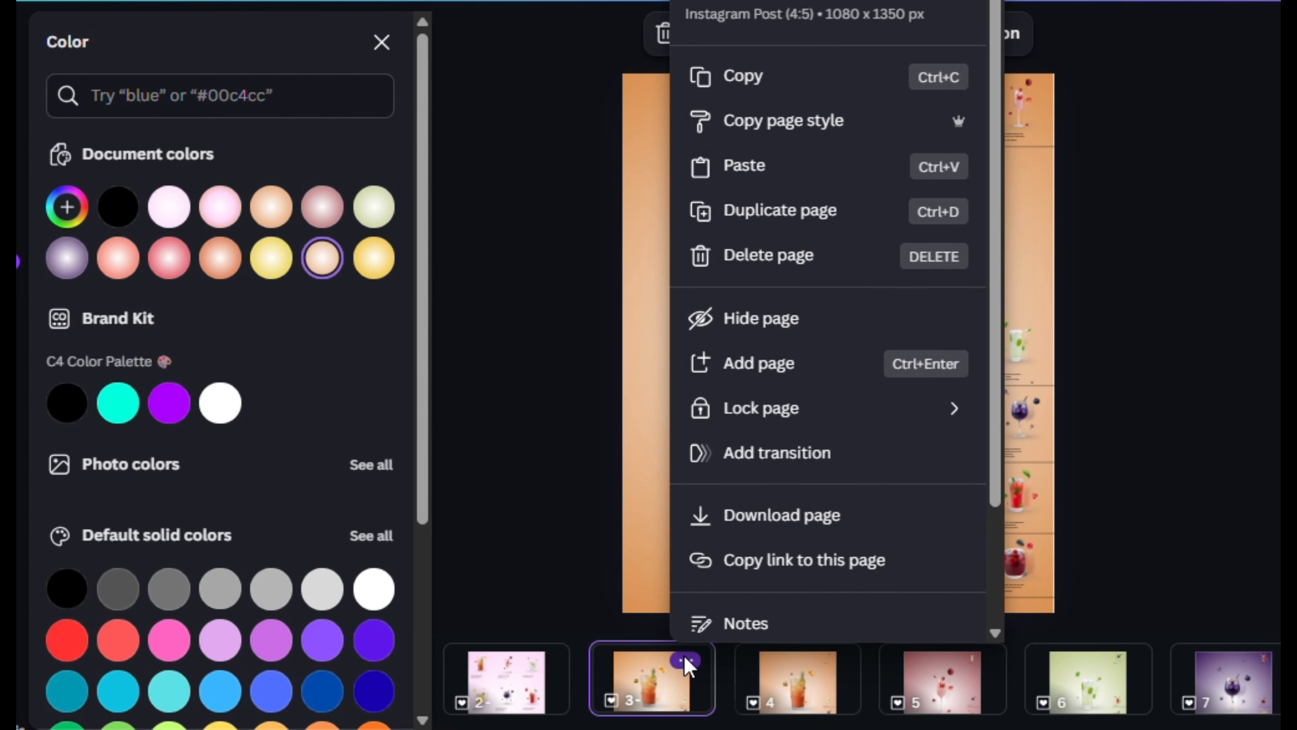
click(793, 219)
Step: Shrink the large orange-grapefruit drink on page 4 to the same thumbnail size as the other drinks
click(924, 289)
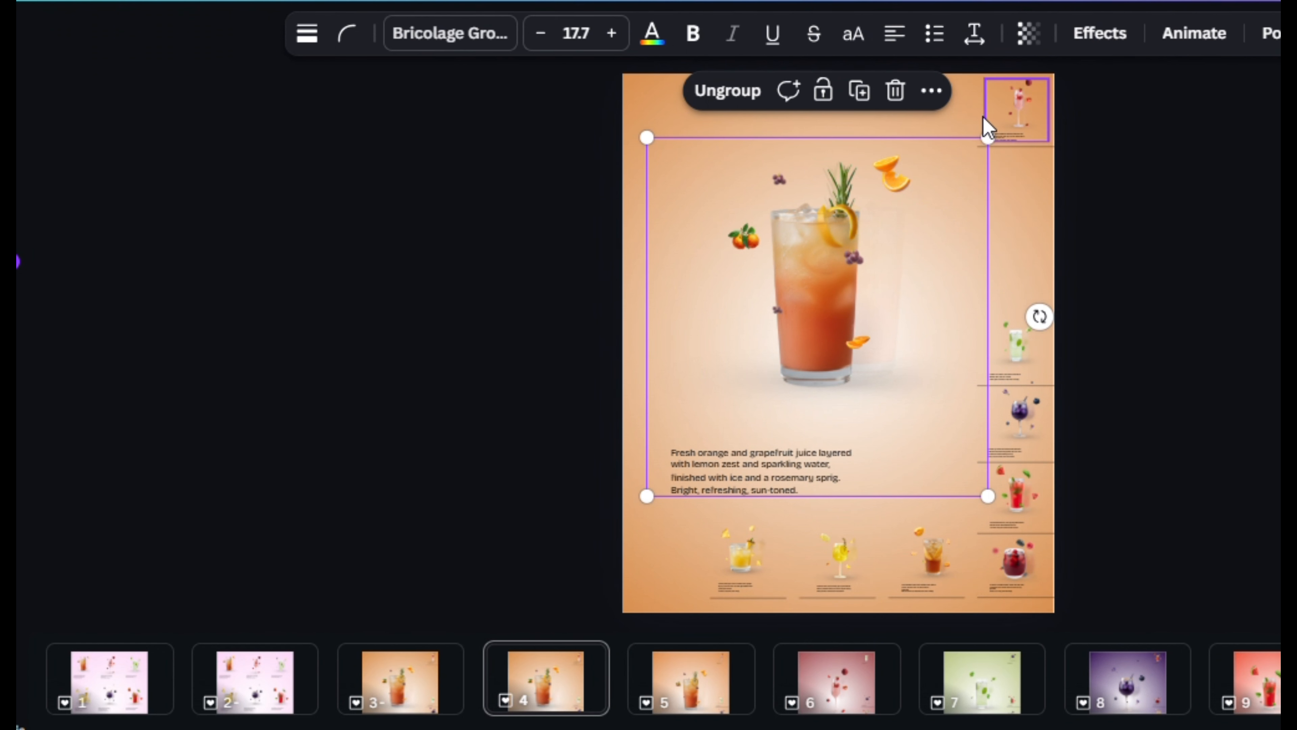
drag(985, 127, 712, 428)
click(702, 436)
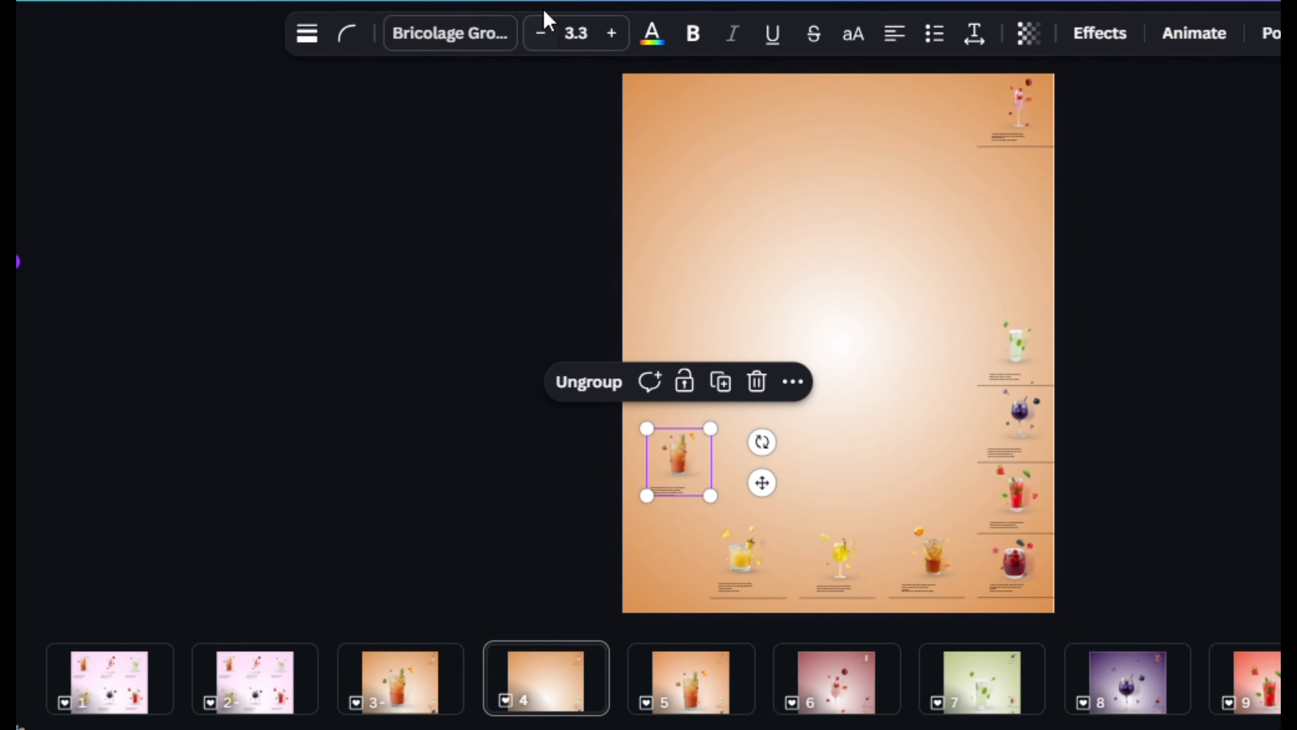
click(823, 432)
Step: Shift the mint, blueberry, watermelon and berry drinks on the right edge up together by one line
click(735, 555)
drag(993, 223, 1054, 600)
key(shift+Up)
key(shift+Up)
key(shift+Up)
key(shift+Up)
key(shift+Up)
key(shift+Up)
key(shift+Up)
key(shift+Up)
key(shift+Up)
key(shift+Up)
key(shift+Up)
key(shift+Up)
key(shift+Up)
key(shift+Up)
key(shift+Up)
key(shift+Up)
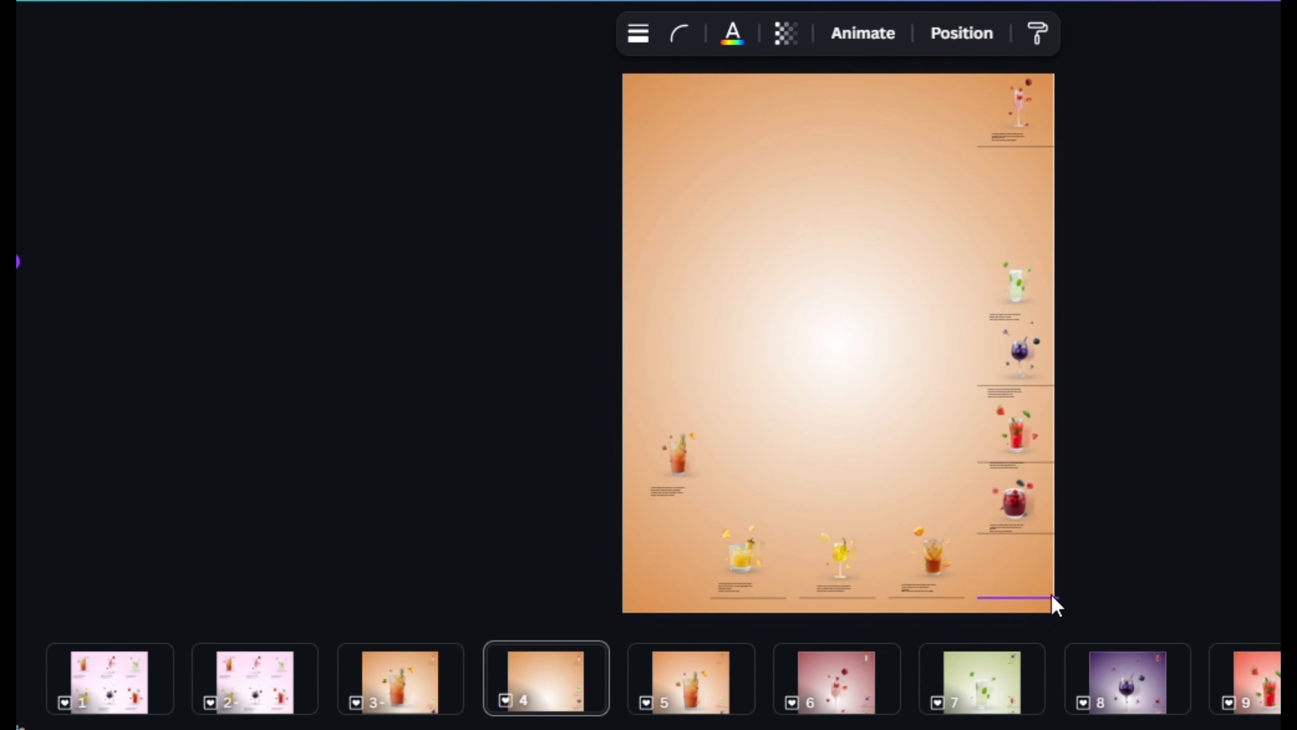
Step: Nudge the mint and blueberry drinks up until the blueberry drink's text clears the line below it
click(900, 378)
drag(964, 248, 1062, 384)
key(shift+Up)
key(shift+Up)
key(Up)
key(Up)
key(Up)
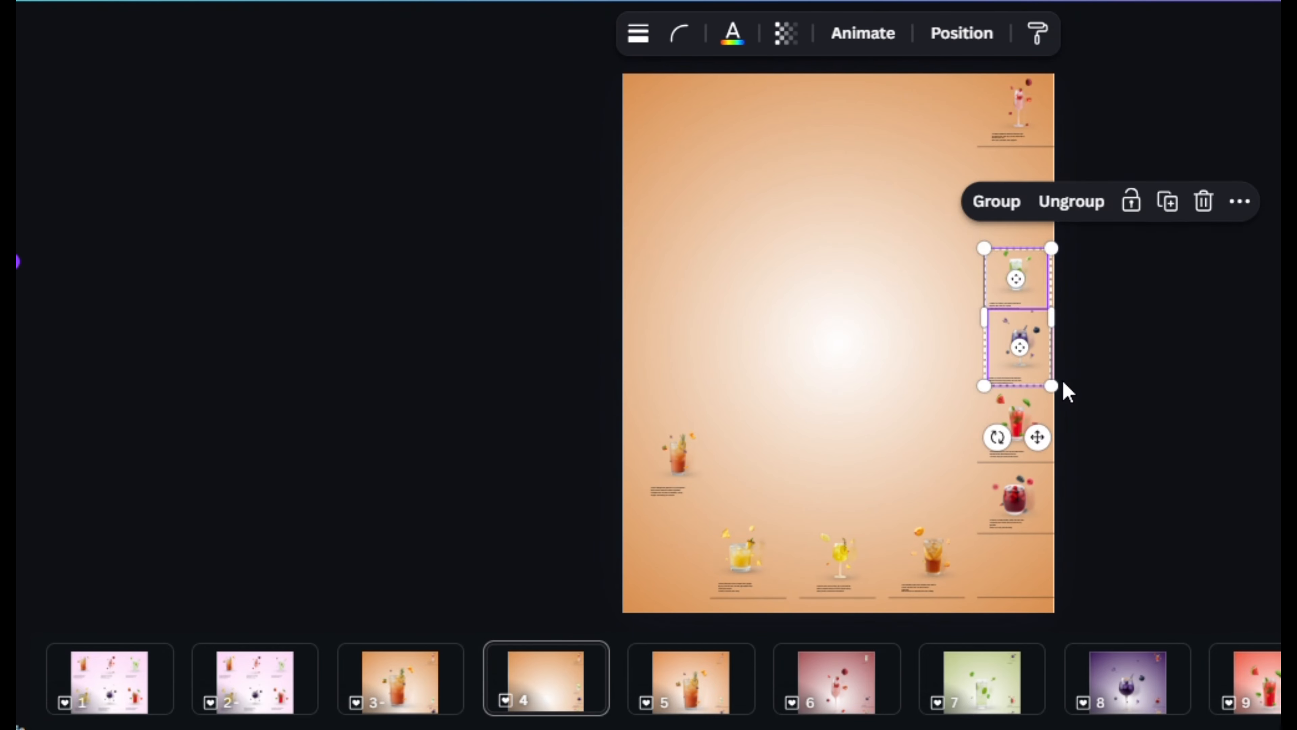
key(Up)
key(Up)
key(Up)
key(Up)
key(Up)
key(Up)
key(Up)
key(Up)
key(Up)
key(Up)
key(Up)
key(Up)
key(Up)
Step: Fine-tune the height of the watermelon and berry drinks above their right-edge lines
drag(918, 325, 1044, 535)
click(1015, 498)
drag(914, 380, 1031, 515)
key(Up)
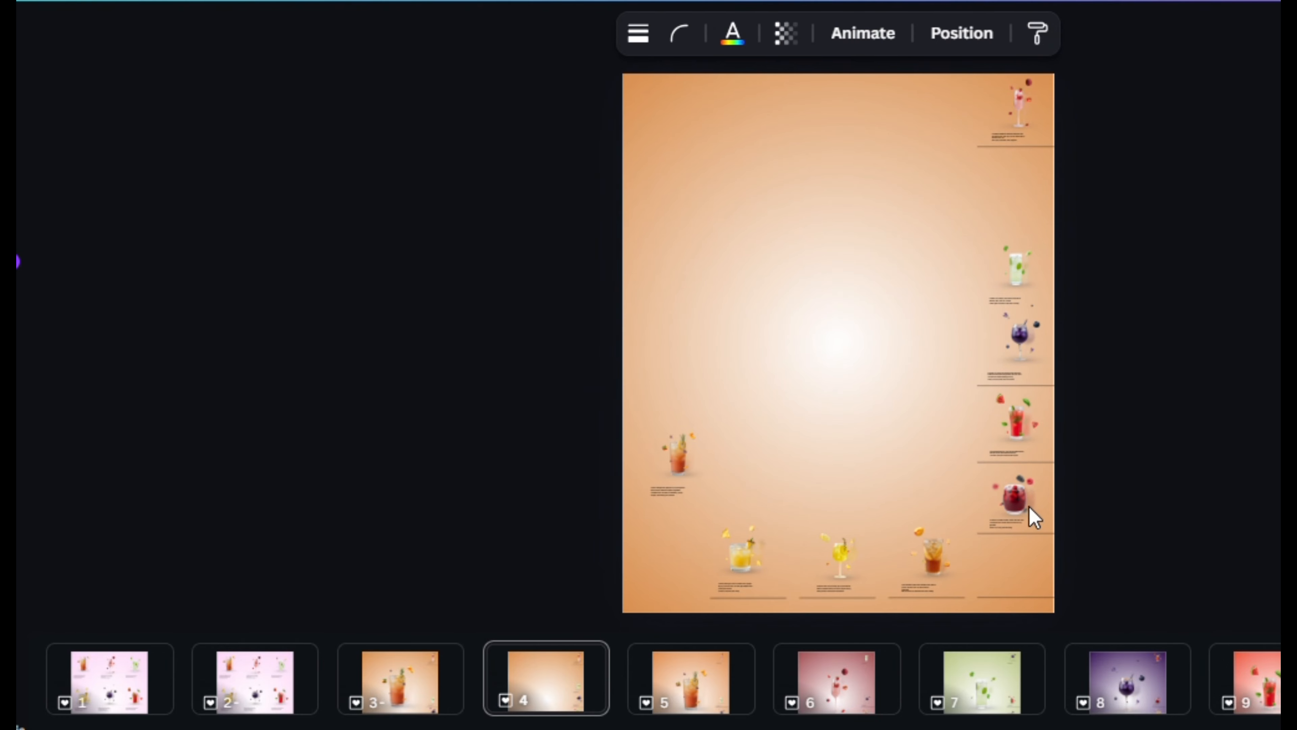
click(710, 417)
Step: Shift the pineapple, lemon and amber drinks along the bottom to the right by one line
drag(635, 526, 969, 585)
key(shift+Right)
key(shift+Right)
key(shift+Right)
key(shift+Right)
key(shift+Right)
key(shift+Right)
key(shift+Right)
key(shift+Right)
key(shift+Right)
key(shift+Right)
key(shift+Right)
key(shift+Right)
key(shift+Right)
key(shift+Right)
key(shift+Right)
key(shift+Right)
key(shift+Right)
key(shift+Right)
key(shift+Right)
key(shift+Right)
click(834, 328)
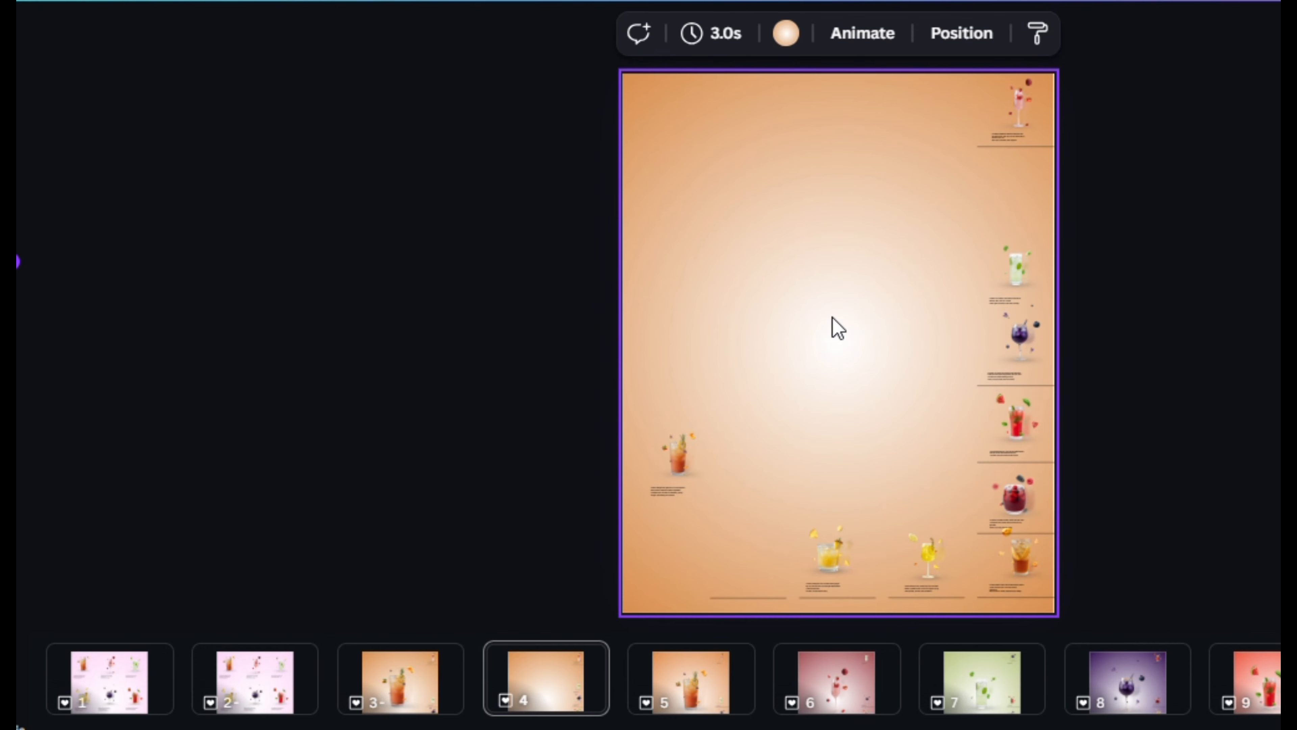
Step: Nudge the lemon drink along its bottom line and move the small orange drink onto the first bottom line
click(940, 557)
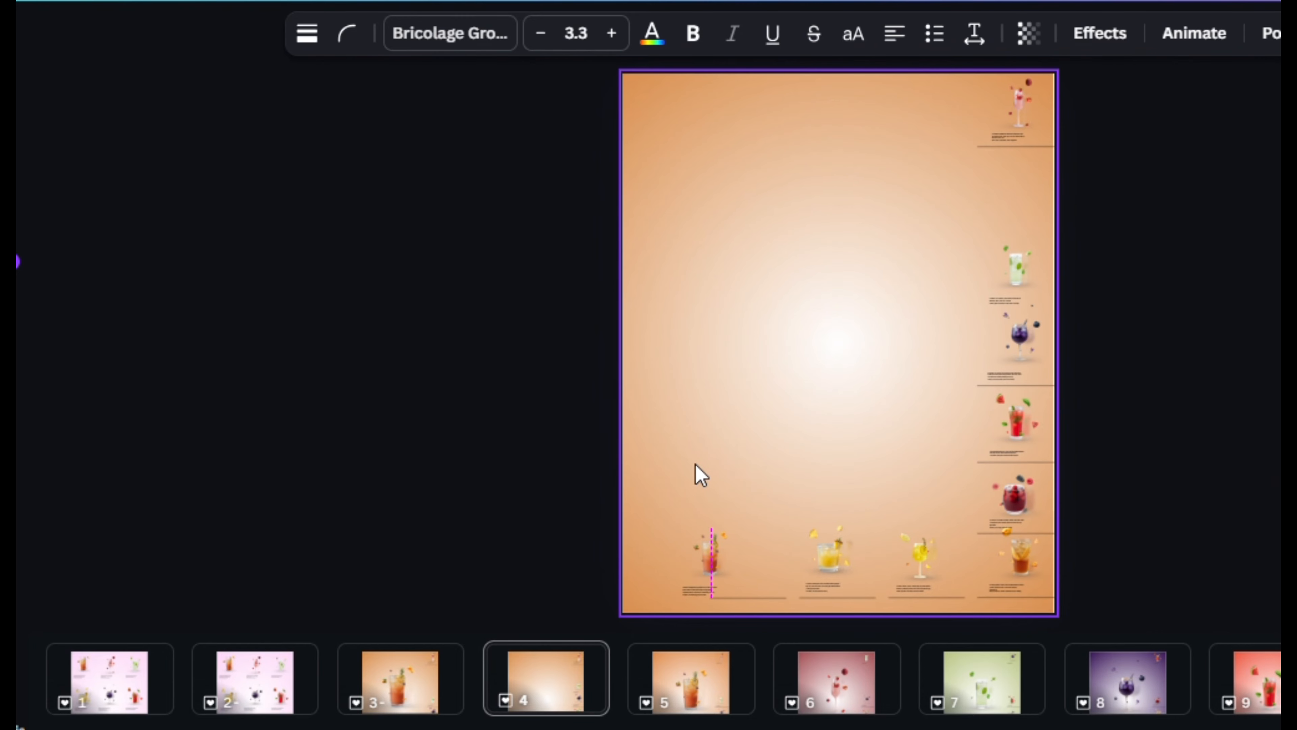
key(shift+Right)
key(shift+Right)
key(shift+Right)
key(shift+Right)
key(shift+Right)
key(shift+Right)
key(shift+Right)
Step: Enlarge the strawberry drink into the page's main feature and centre it, matching the placement of the large orange drink on page 3
click(977, 143)
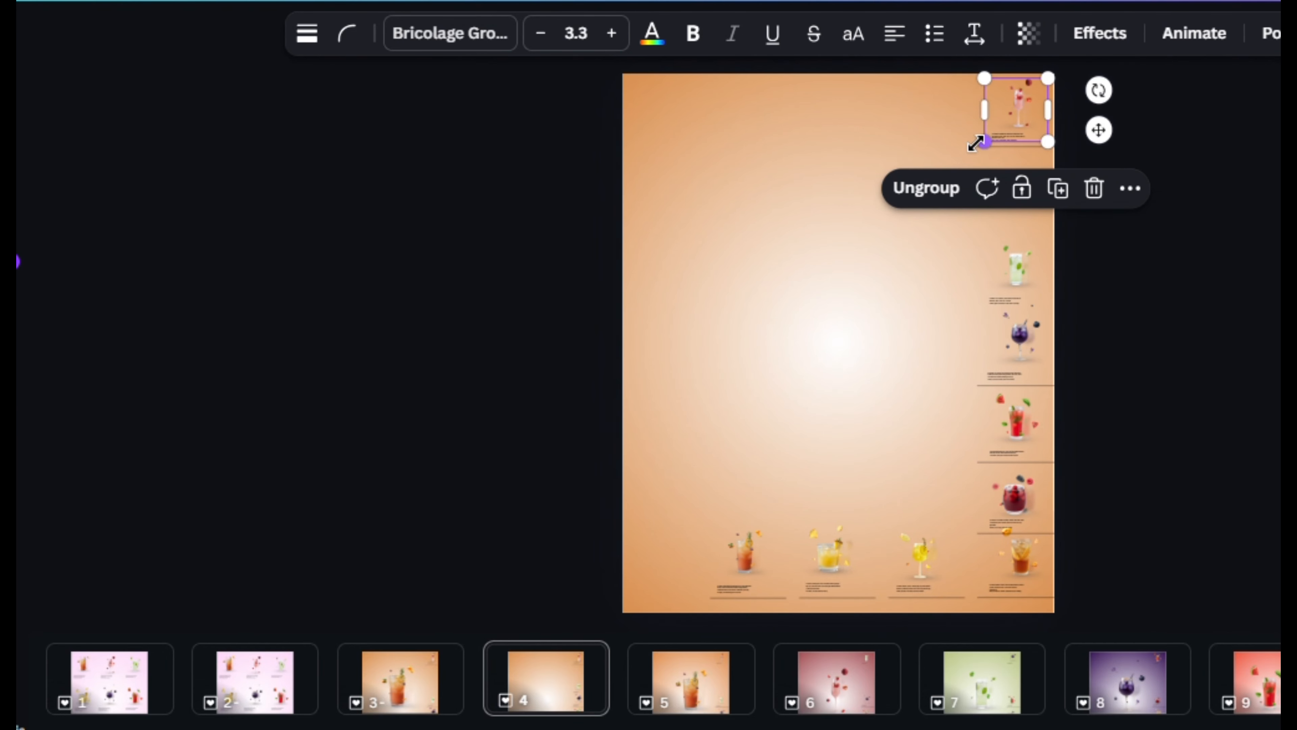
drag(942, 184, 708, 425)
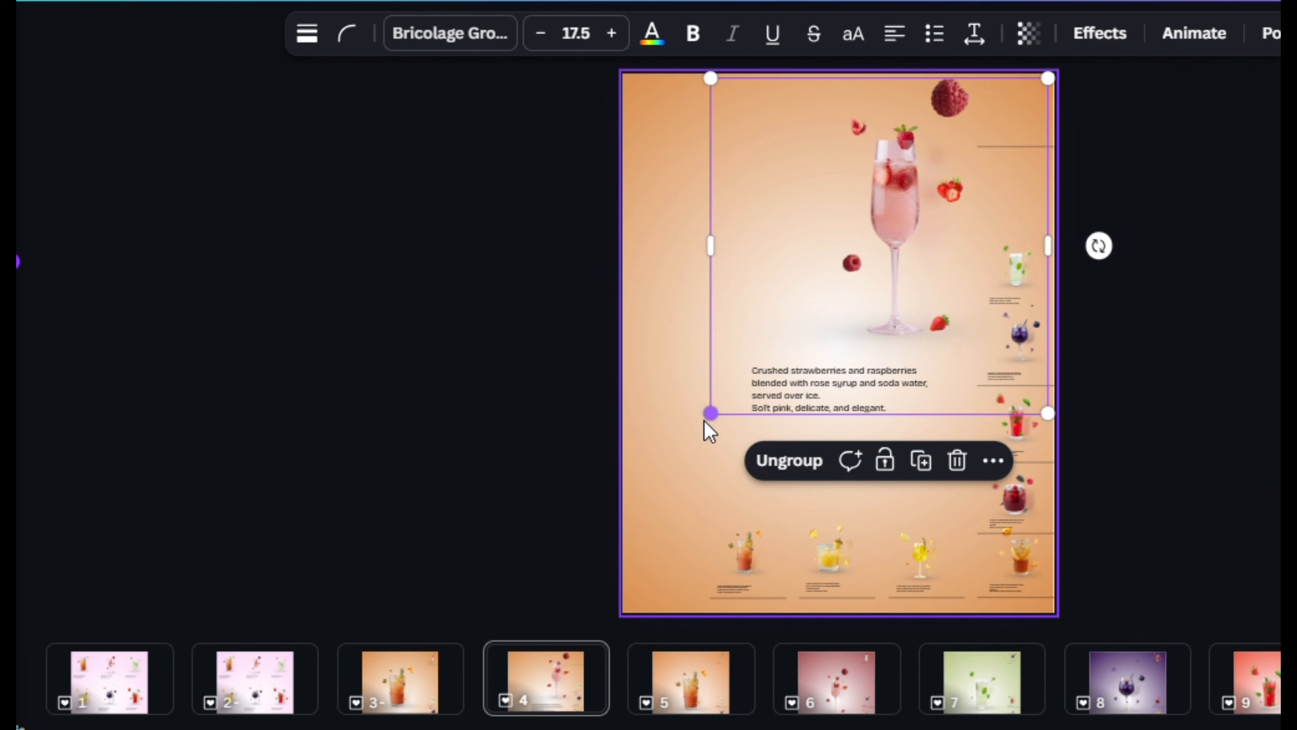
click(440, 703)
click(861, 393)
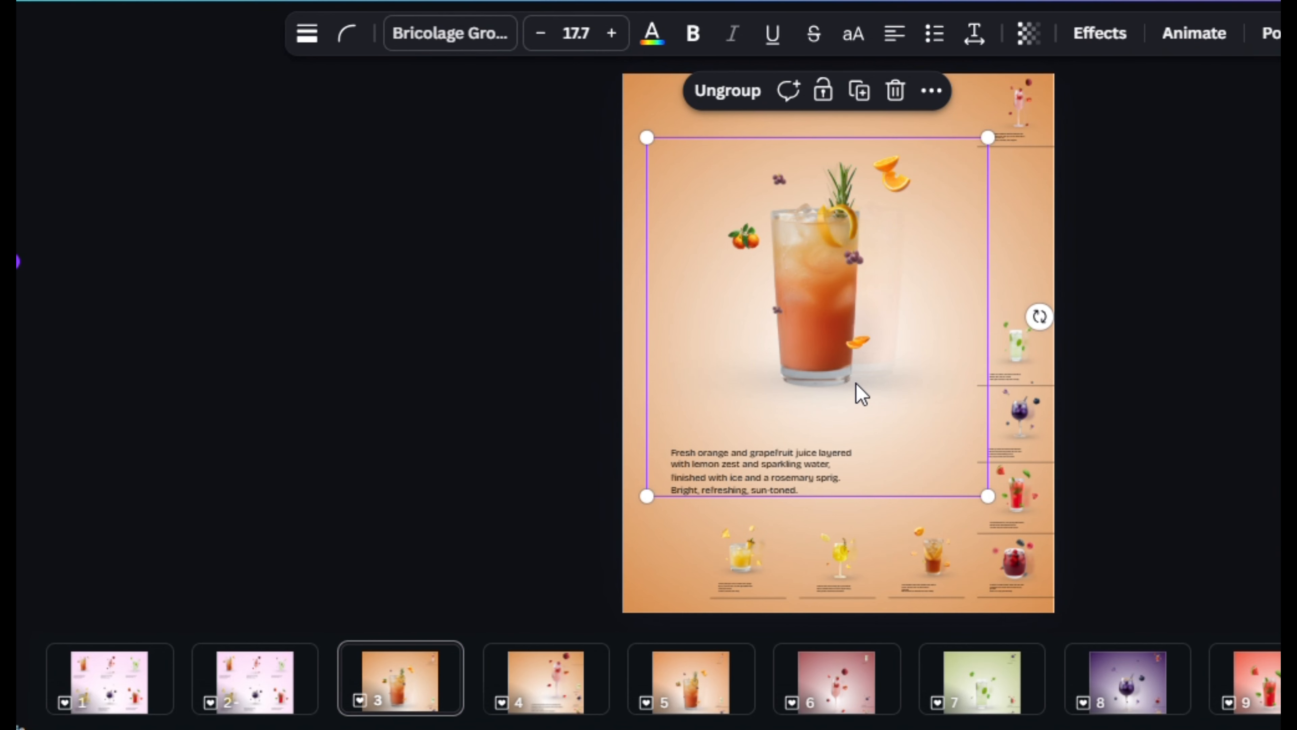
click(564, 692)
drag(837, 278, 812, 337)
click(817, 348)
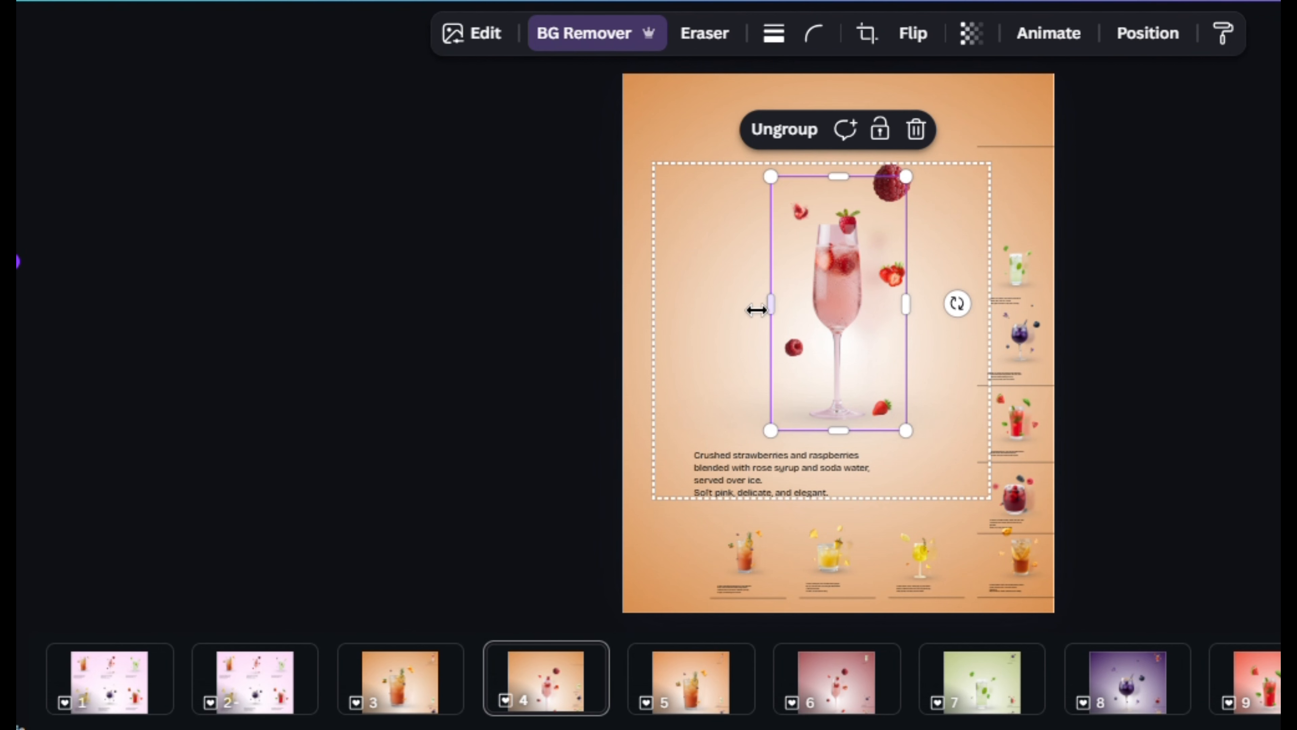
click(680, 110)
drag(777, 380, 779, 369)
click(652, 117)
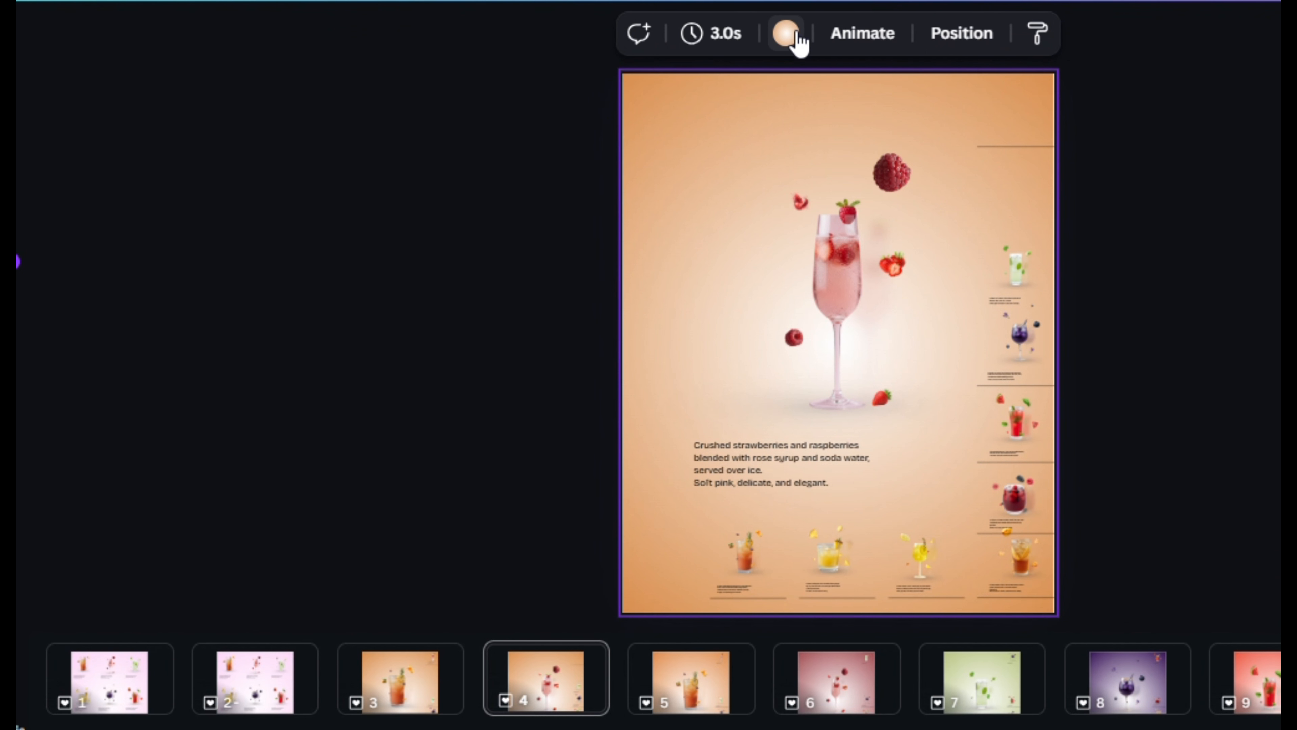
Step: Change the background of page 4 to the red circular gradient from the document colors
click(786, 34)
click(167, 267)
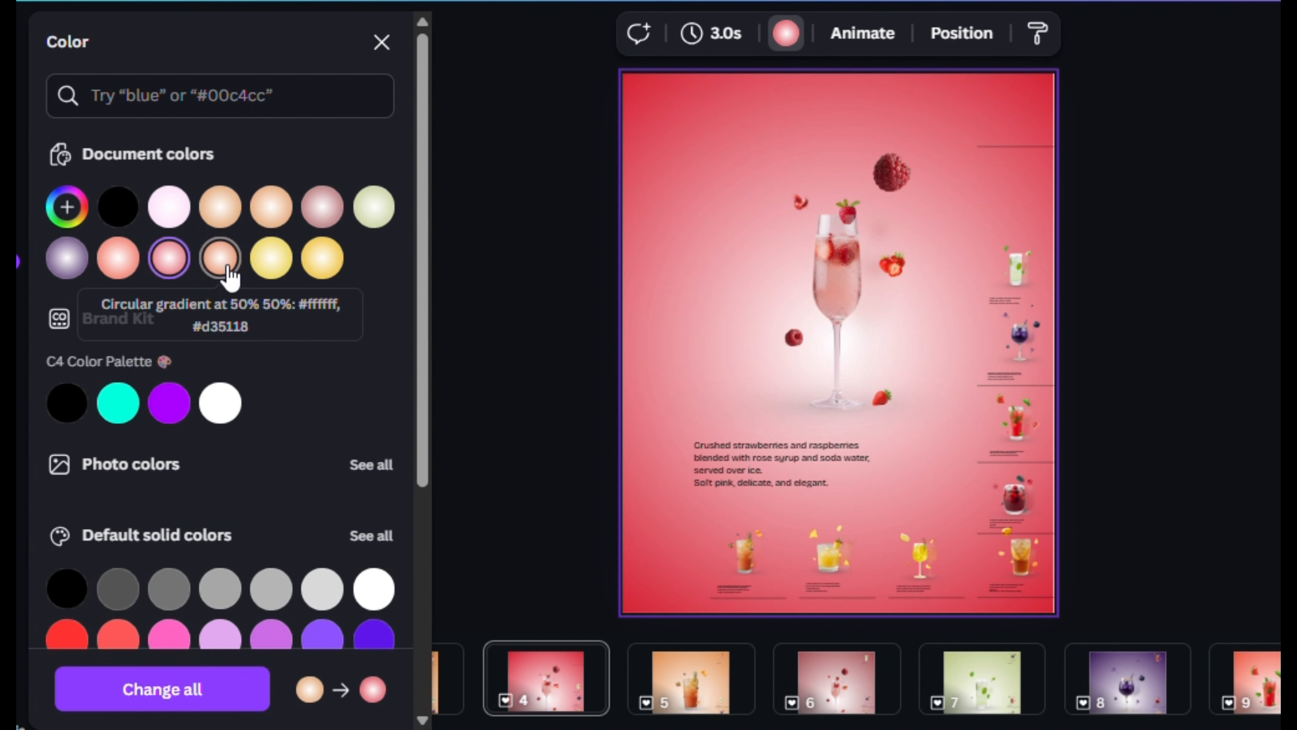
Step: With the mint drink raised to the top right-edge line, duplicate the red strawberry page
click(577, 655)
click(622, 208)
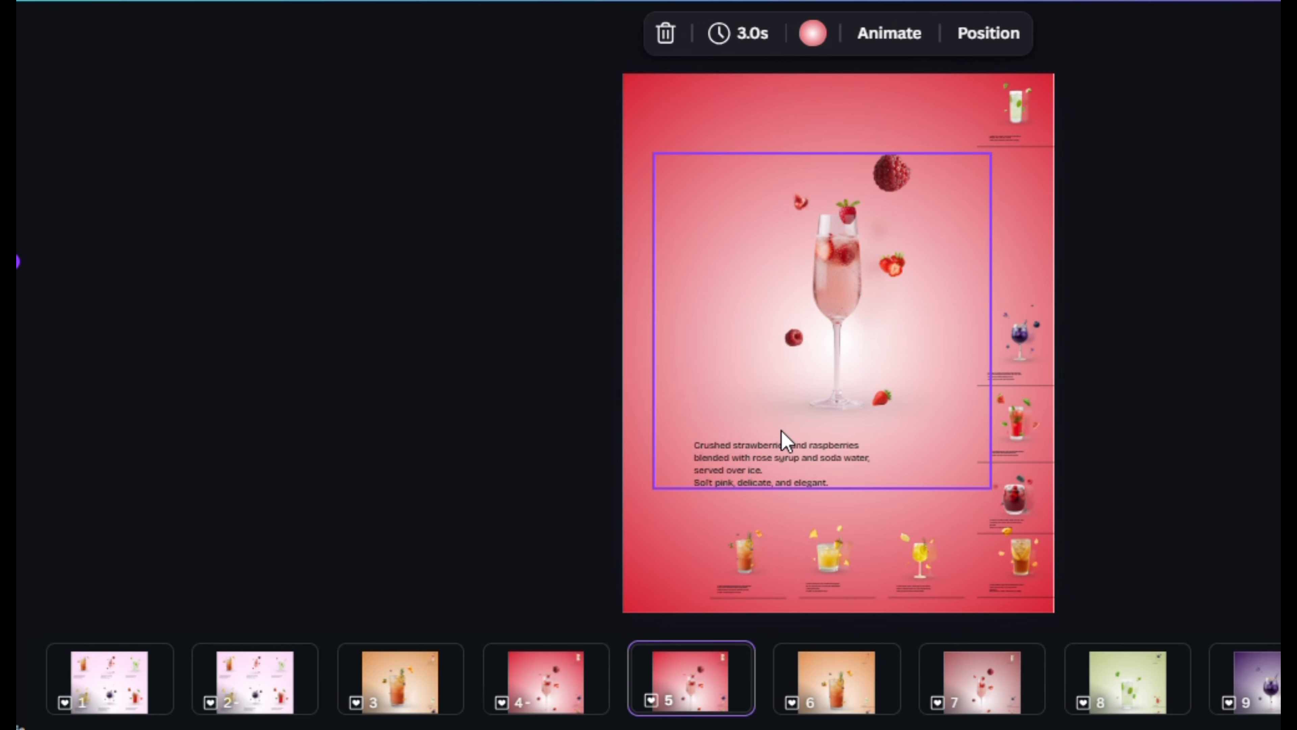
Step: Shrink the strawberry drink to a thumbnail and shift the blueberry, watermelon, berry and amber drinks up the right edge by one line
click(860, 340)
drag(993, 154, 730, 426)
drag(1087, 342, 1044, 578)
key(shift+Up)
key(shift+Up)
key(shift+Up)
key(shift+Up)
key(shift+Up)
key(shift+Up)
key(shift+Up)
key(shift+Up)
key(shift+Up)
key(shift+Up)
key(shift+Up)
key(shift+Up)
key(shift+Up)
key(shift+Up)
key(shift+Up)
key(shift+Up)
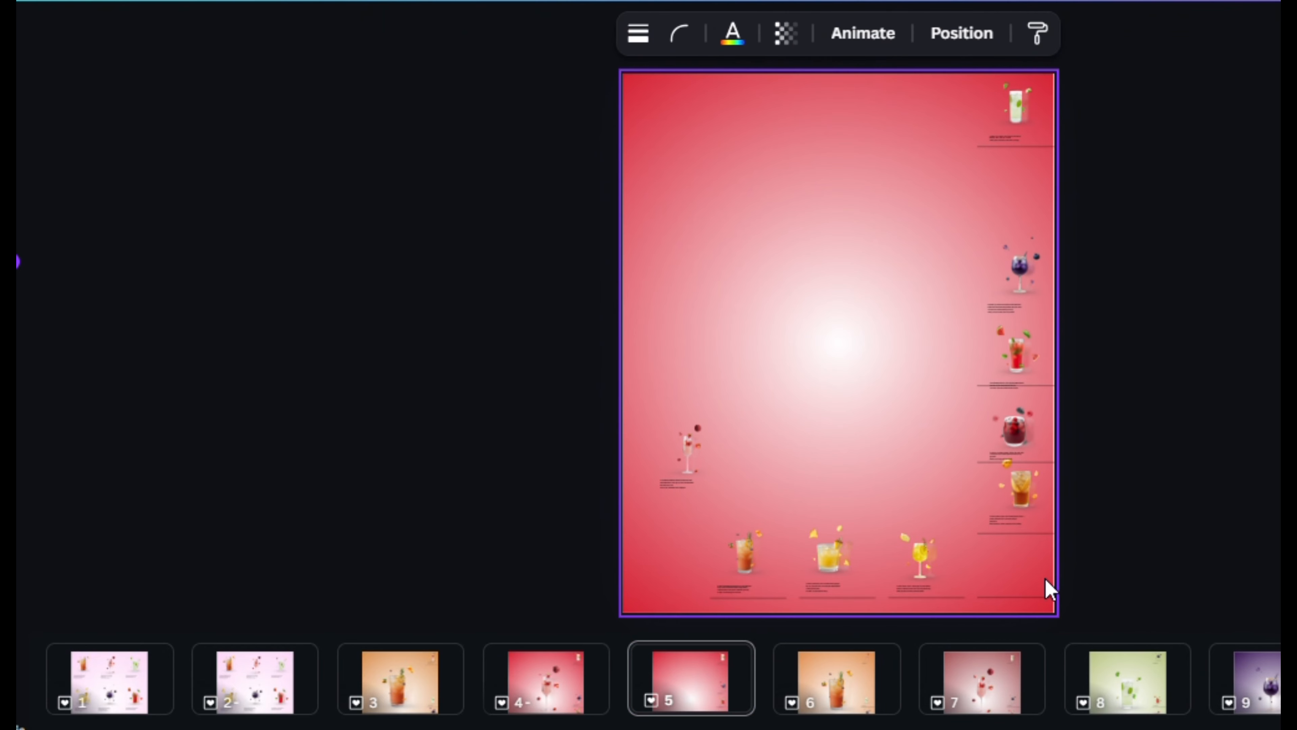
Step: Nudge the blueberry, watermelon and berry drinks further up so their texts clear the right-edge lines
click(1085, 276)
drag(1086, 276, 1024, 425)
key(shift+Up)
key(shift+Up)
key(shift+Up)
click(918, 180)
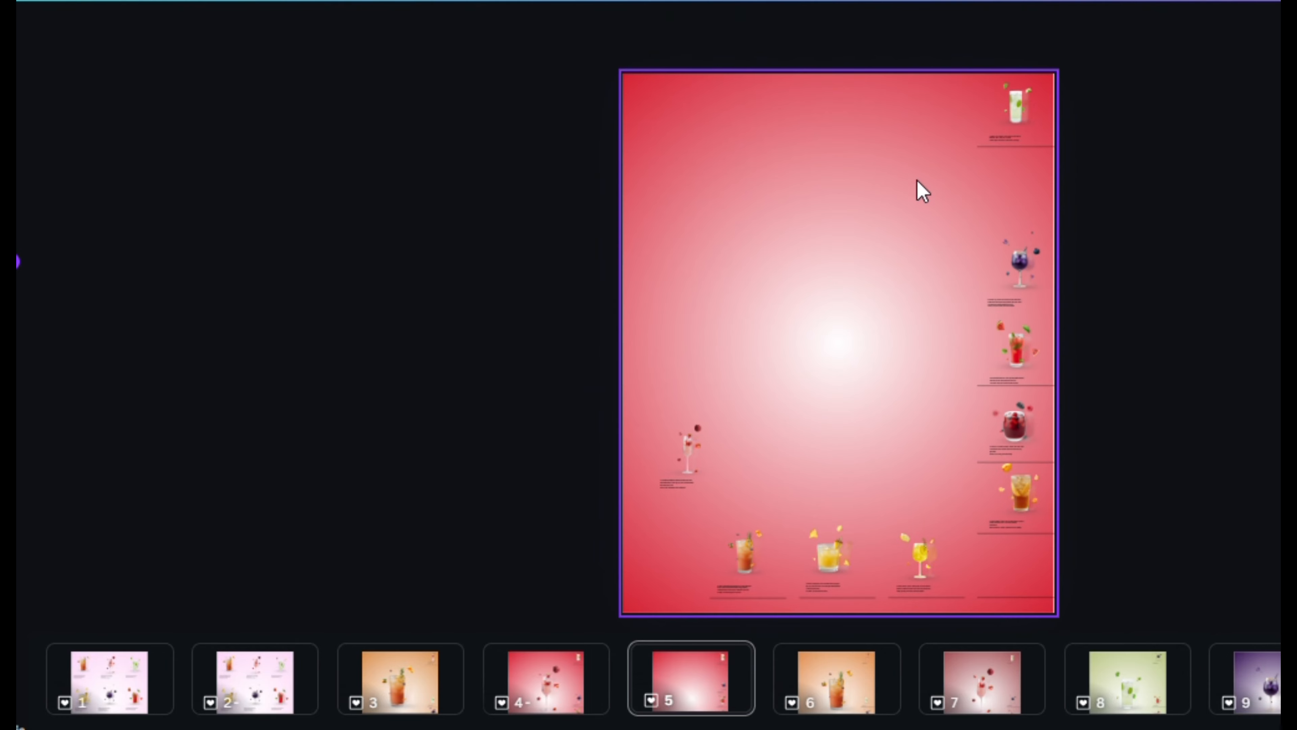
Step: Shift the orange, pineapple and lemon drinks along the bottom to the right by one line
drag(614, 539, 937, 547)
key(shift+Right)
key(shift+Right)
key(shift+Right)
key(shift+Right)
key(shift+Right)
key(shift+Right)
key(shift+Right)
key(shift+Right)
key(shift+Right)
key(shift+Right)
key(shift+Right)
key(shift+Right)
key(shift+Right)
key(shift+Right)
key(shift+Right)
key(shift+Right)
key(shift+Right)
key(shift+Right)
key(shift+Right)
key(shift+Right)
key(shift+Right)
key(shift+Right)
click(895, 301)
Step: Move the small strawberry drink down onto the empty first line of the bottom row
drag(602, 403, 677, 464)
key(shift+Down)
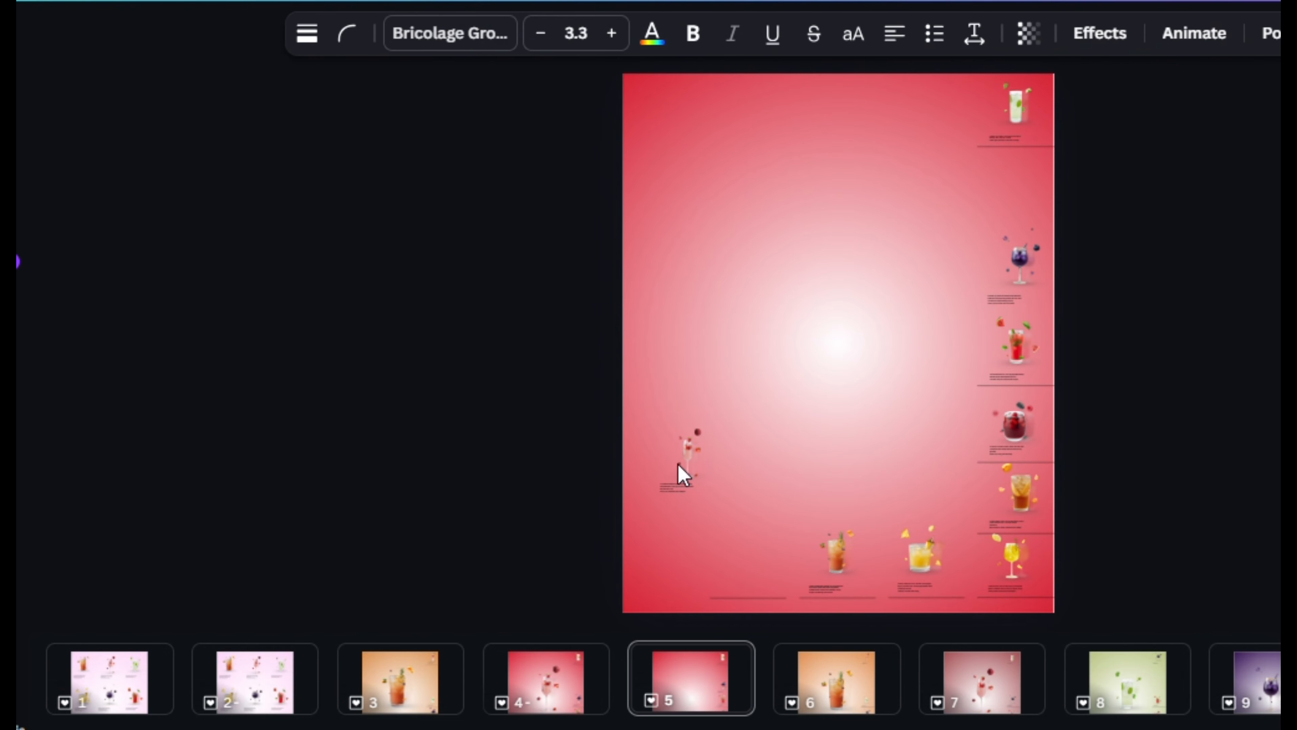
key(shift+Right)
key(shift+Right)
key(shift+Right)
key(shift+Right)
key(shift+Right)
key(shift+Right)
key(shift+Right)
key(shift+Right)
key(shift+Right)
Step: Enlarge the mint drink from the top right-edge line into the main feature and centre it on the page
click(1015, 110)
drag(985, 142, 750, 453)
key(ctrl+z)
drag(825, 251, 780, 332)
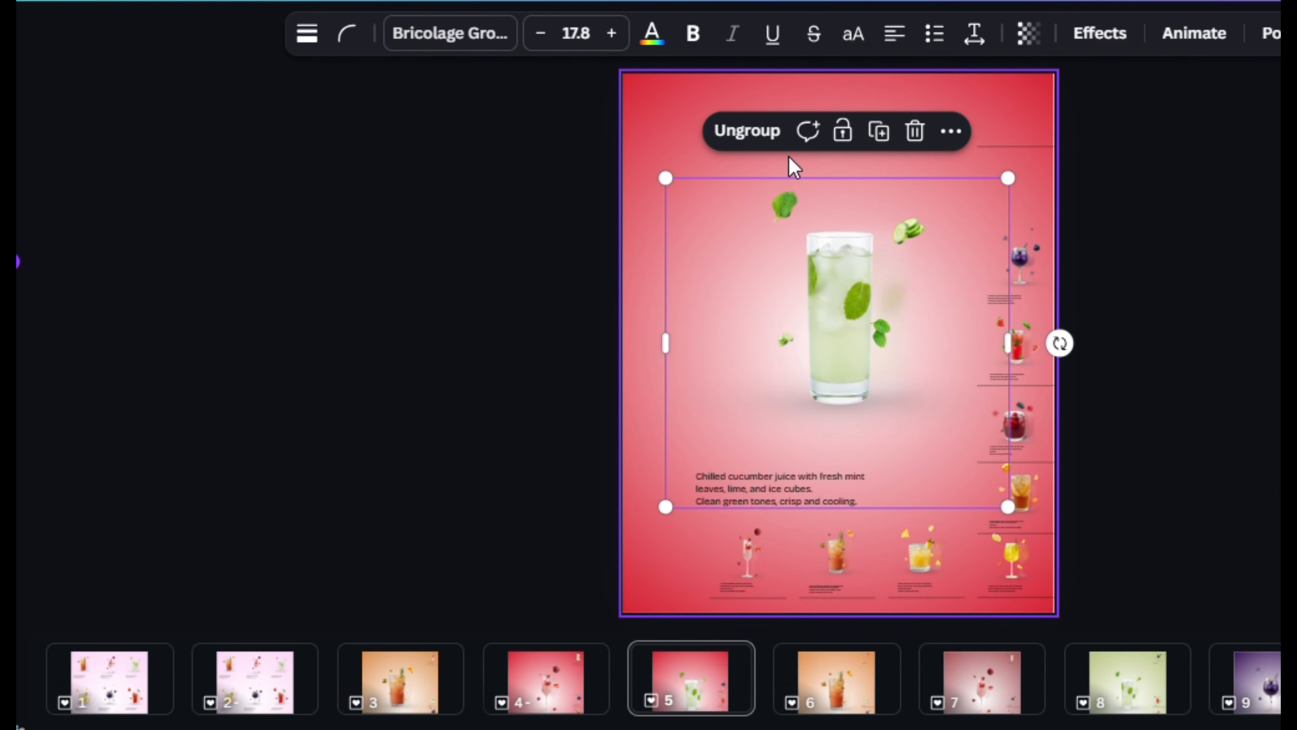
click(820, 352)
Step: Set the page background to the green gradient, sampling its outer colour from the mint leaf in the drink
click(707, 104)
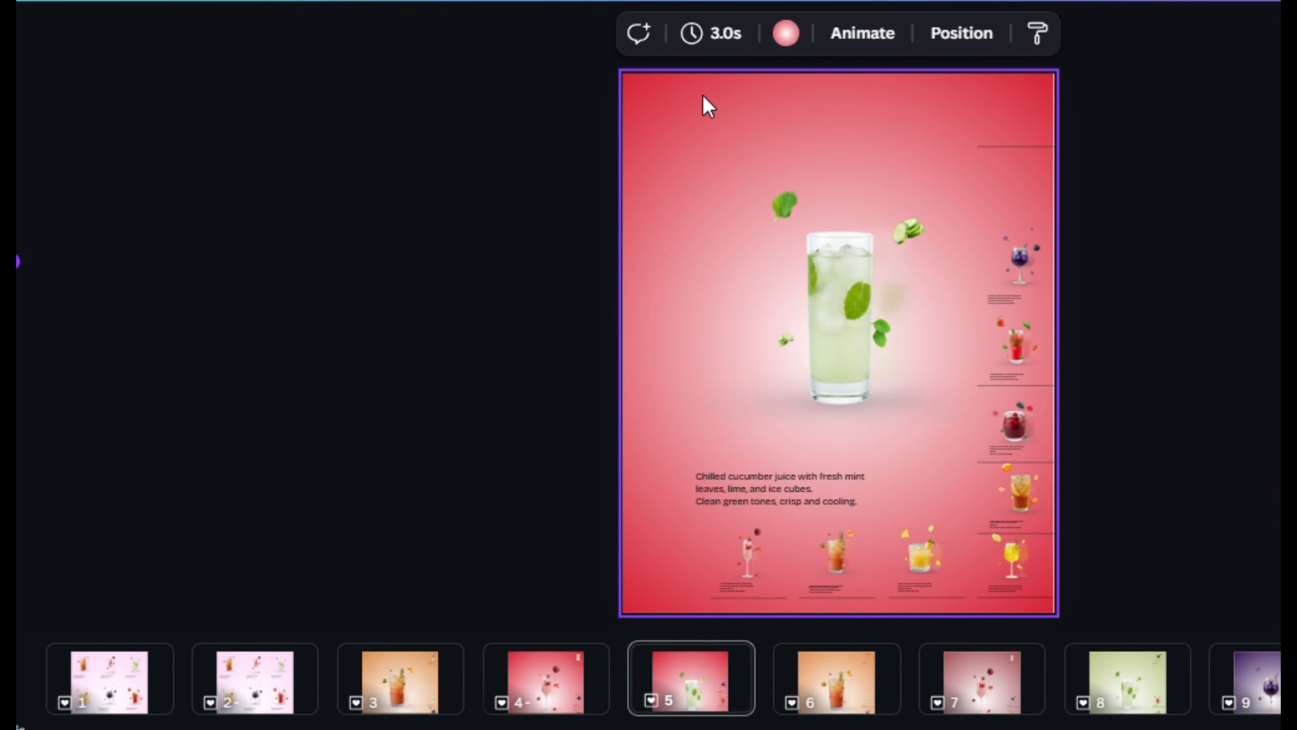
click(784, 33)
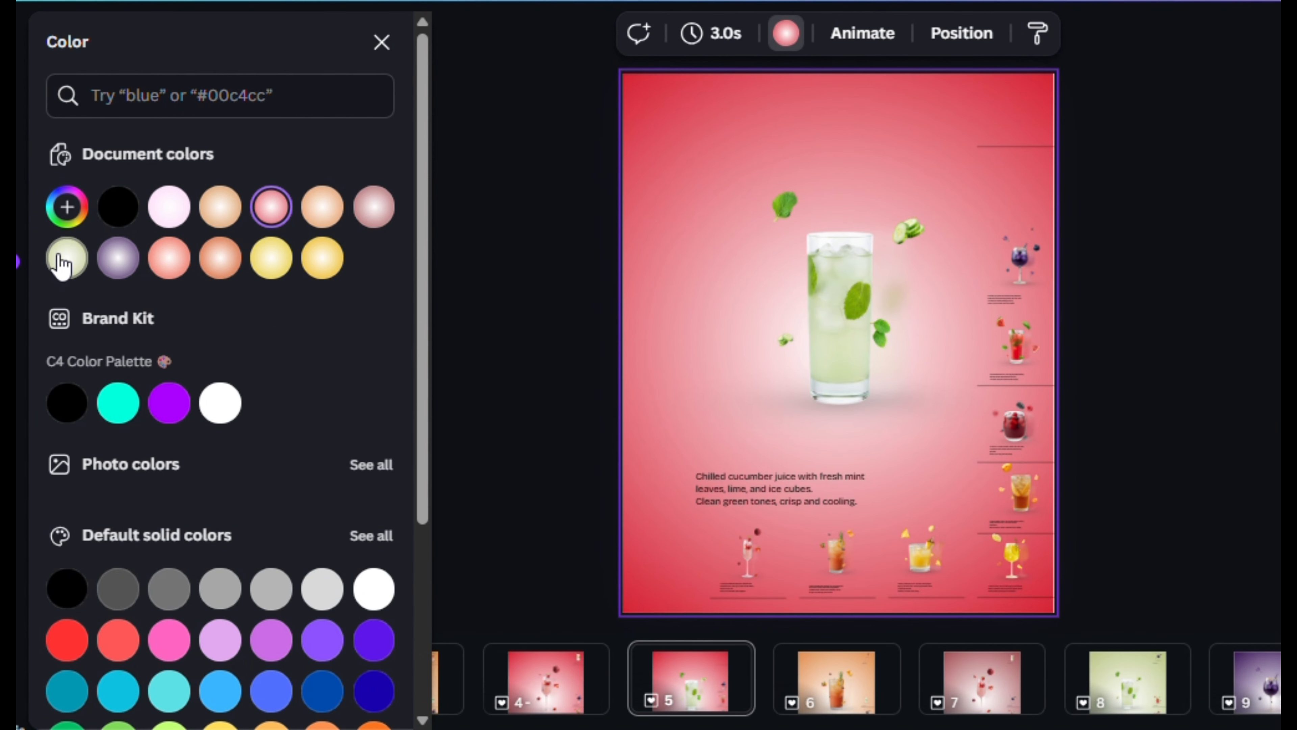
click(77, 264)
click(74, 262)
click(143, 376)
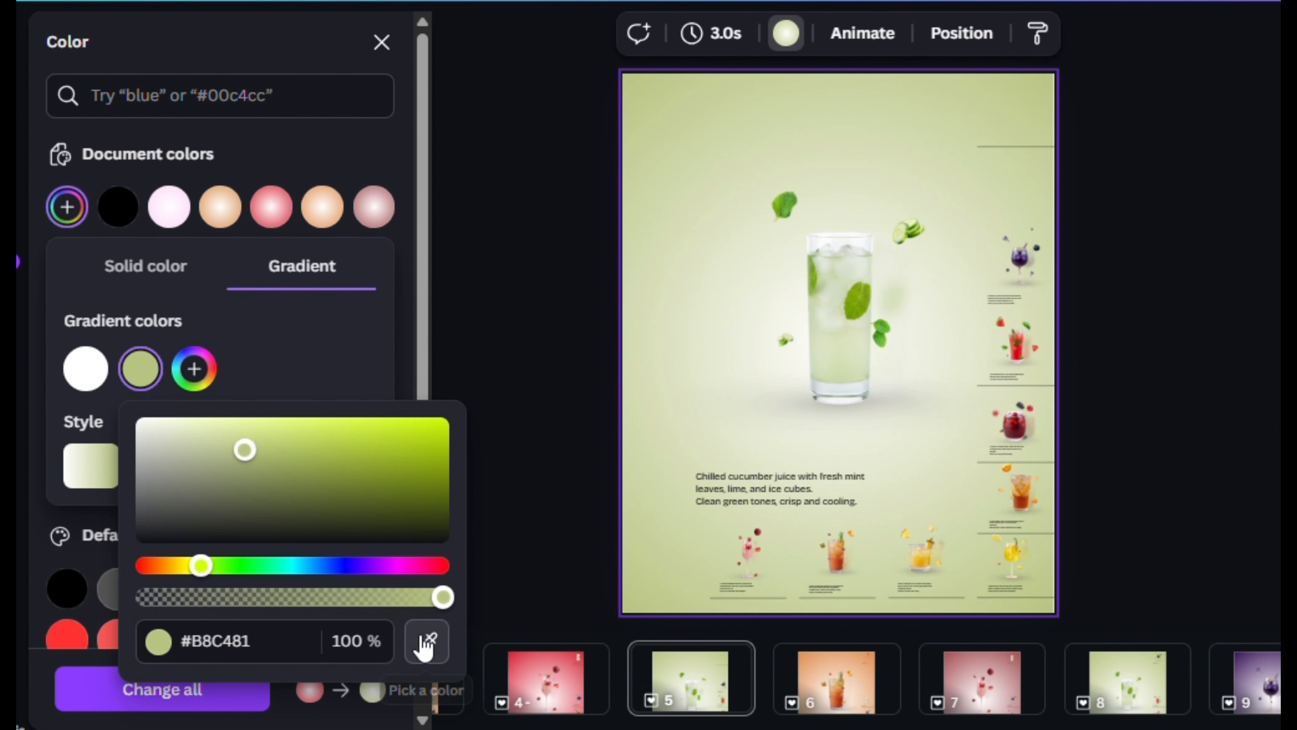
click(426, 643)
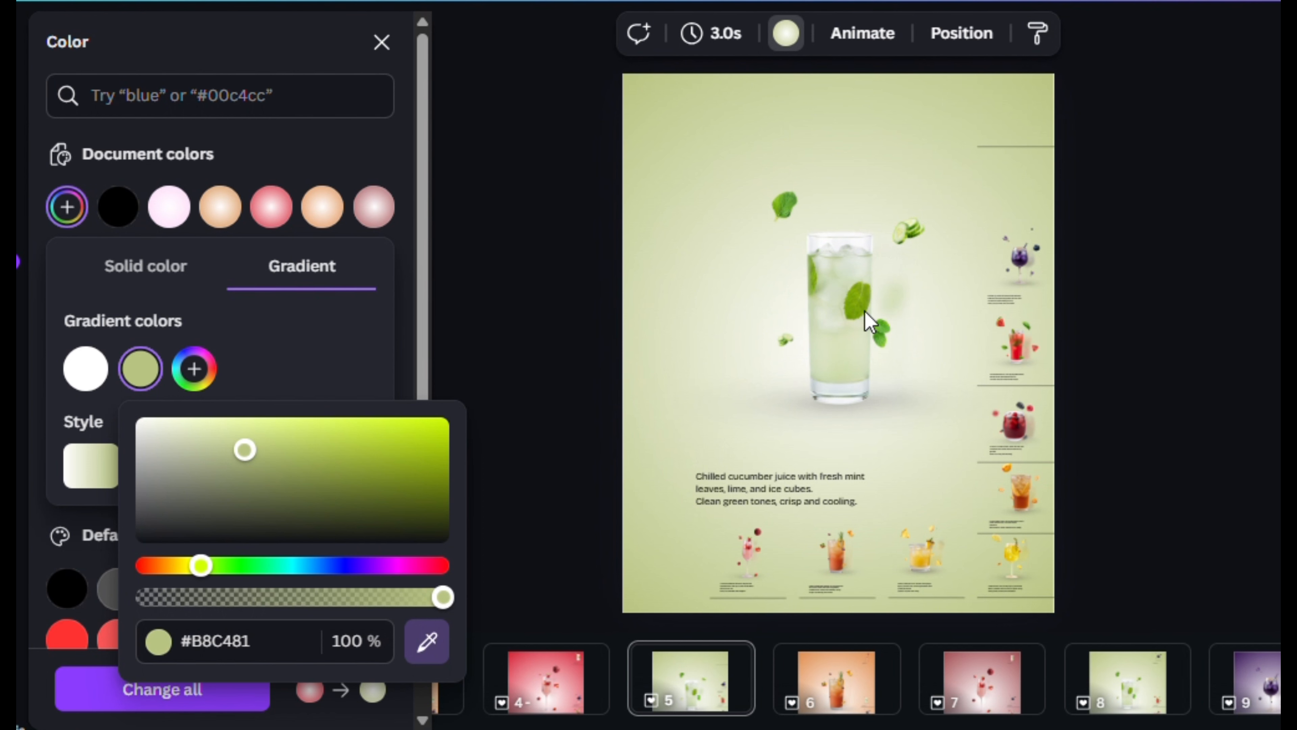
click(865, 312)
click(739, 133)
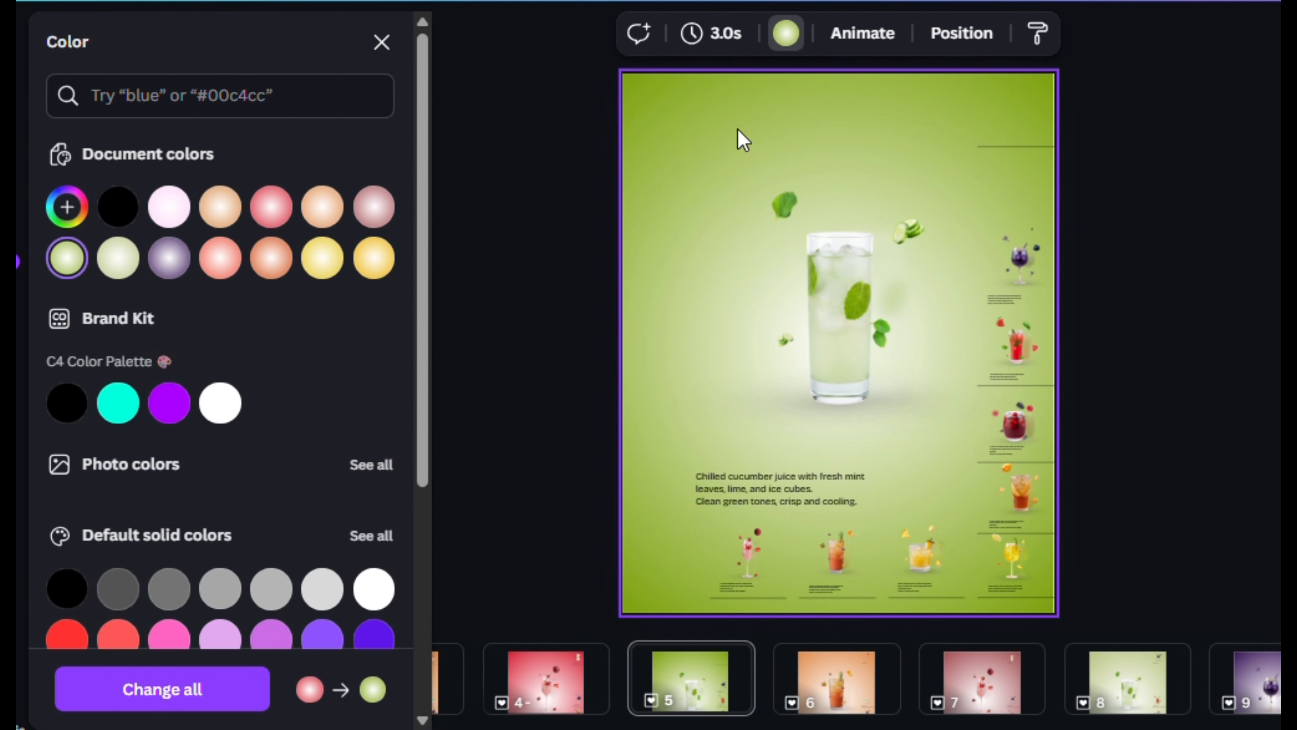
Step: Raise the blueberry drink to the top right-edge line and duplicate the green mint page
click(1044, 256)
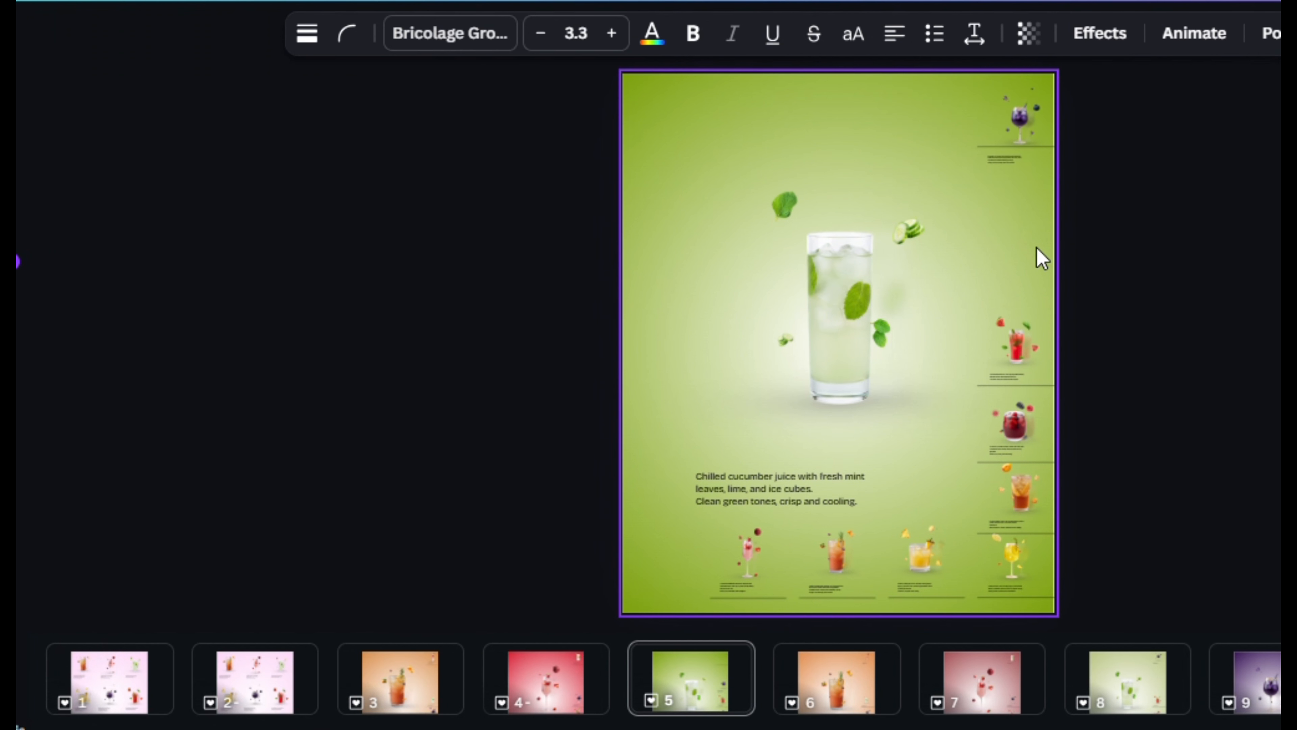
key(Up)
click(763, 118)
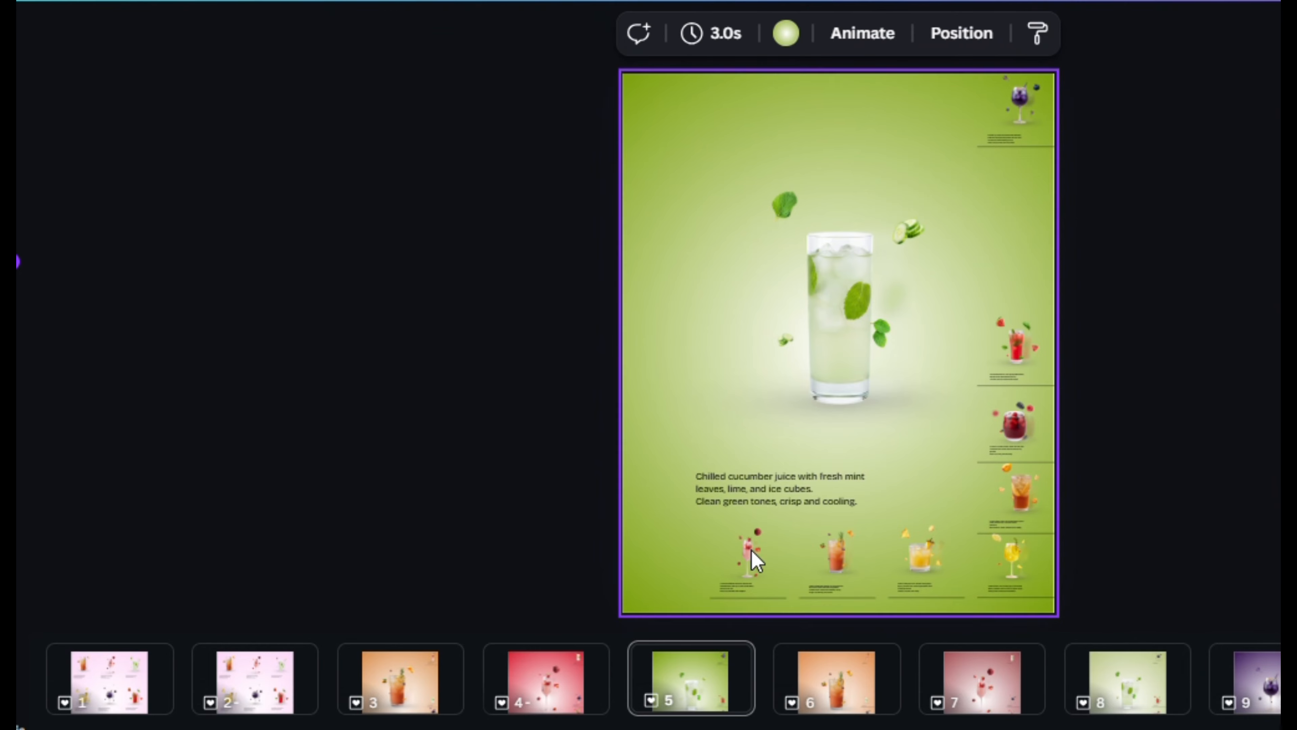
click(724, 660)
click(750, 223)
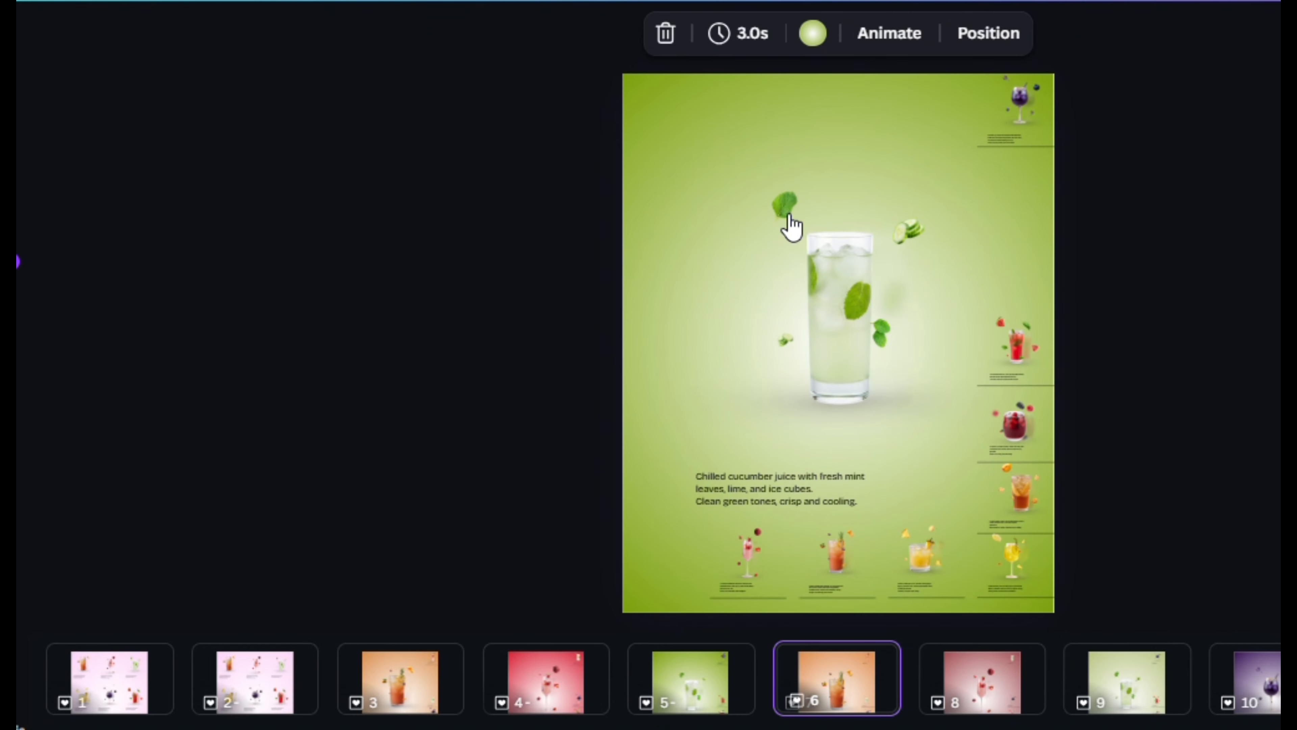
Step: Shrink the mint drink to a thumbnail and enlarge the blueberry drink into the central feature of page 6
click(848, 253)
drag(1010, 177, 727, 446)
click(1020, 102)
drag(987, 144, 670, 423)
drag(787, 330, 738, 336)
Step: Shift the watermelon, berry, amber and lemon drinks up the right edge by one line, adjusting their heights above the lines
click(1085, 260)
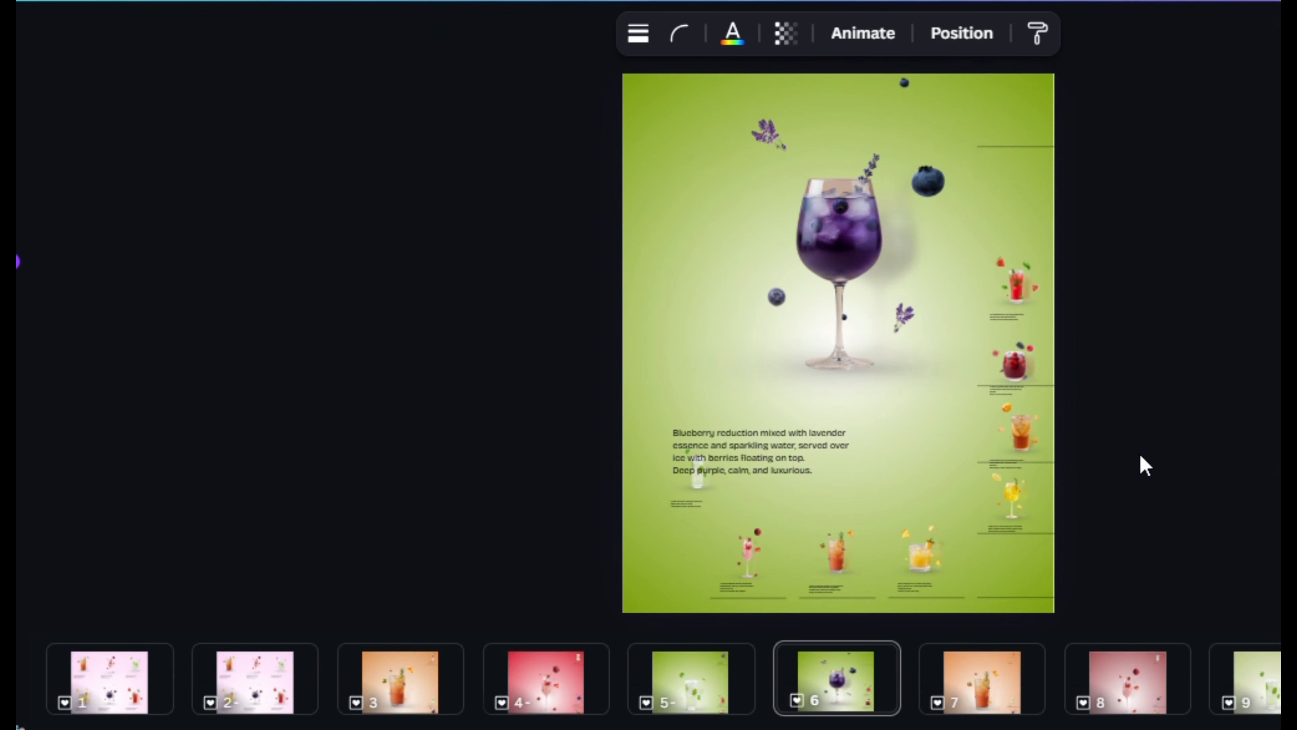
key(shift+Up)
drag(1078, 265, 1033, 437)
key(shift+Up)
key(shift+Up)
drag(1050, 245, 1031, 358)
key(shift+Up)
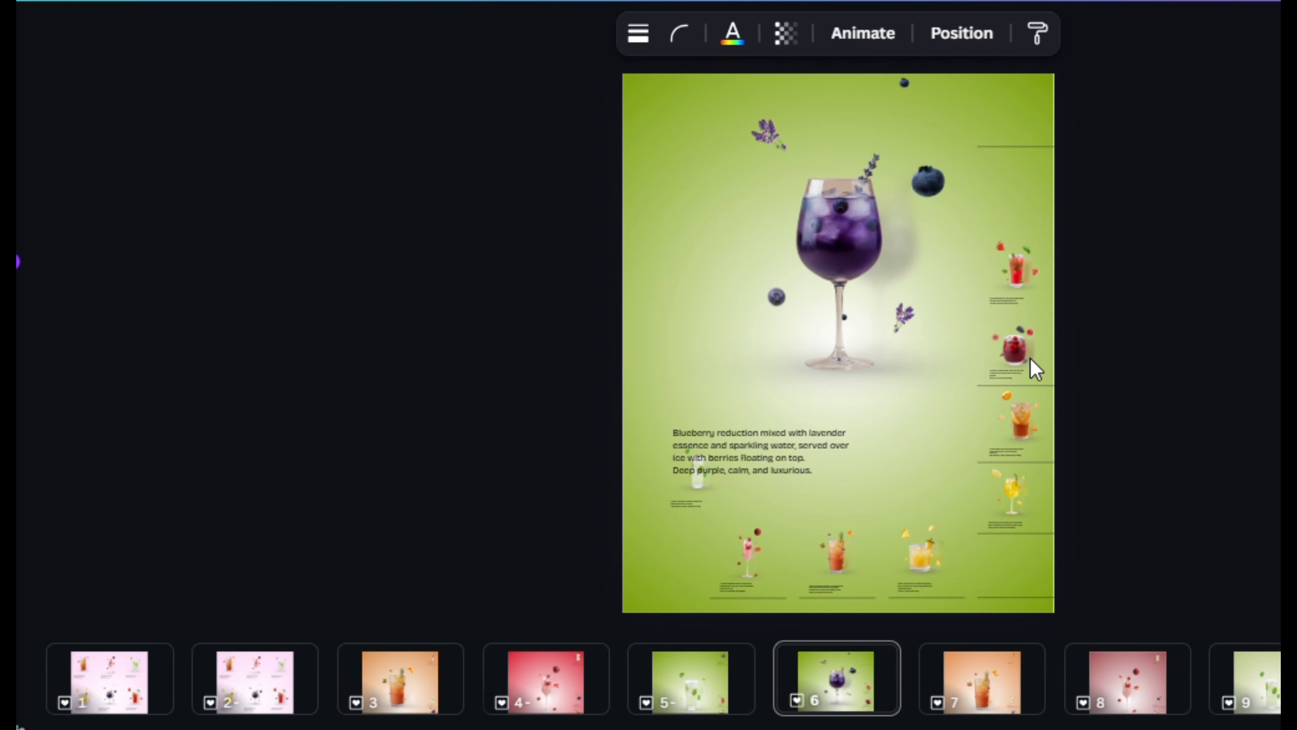
Step: Raise the watermelon drink to the top right-edge line and fine-tune the amber drink's height above its line
click(1011, 277)
key(shift+Up)
click(1002, 429)
key(Down)
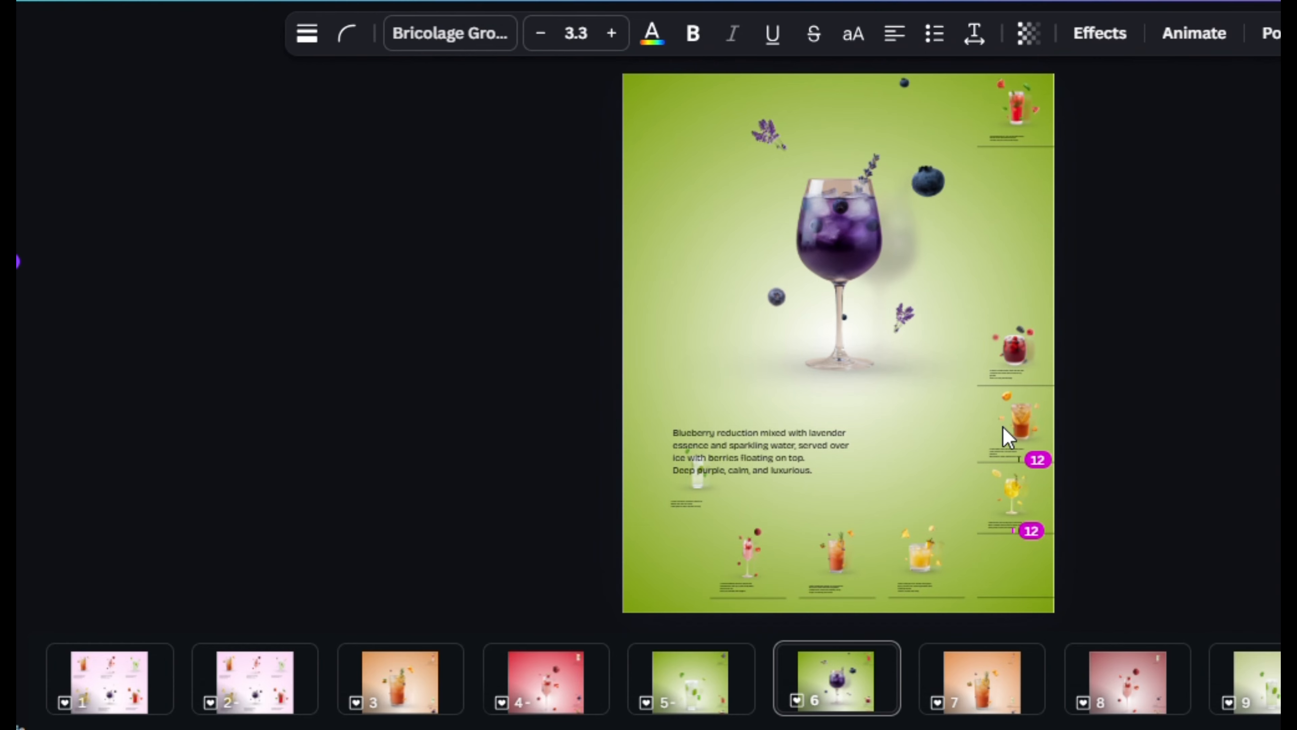
Step: Add the small mint drink to the bottom row and shift all the bottom drinks right by one line
drag(697, 476, 671, 560)
drag(587, 611, 945, 542)
drag(837, 574, 914, 574)
key(shift+Left)
Step: Align the pineapple, orange and strawberry drinks individually over their bottom lines
click(1003, 581)
drag(1004, 581, 1024, 589)
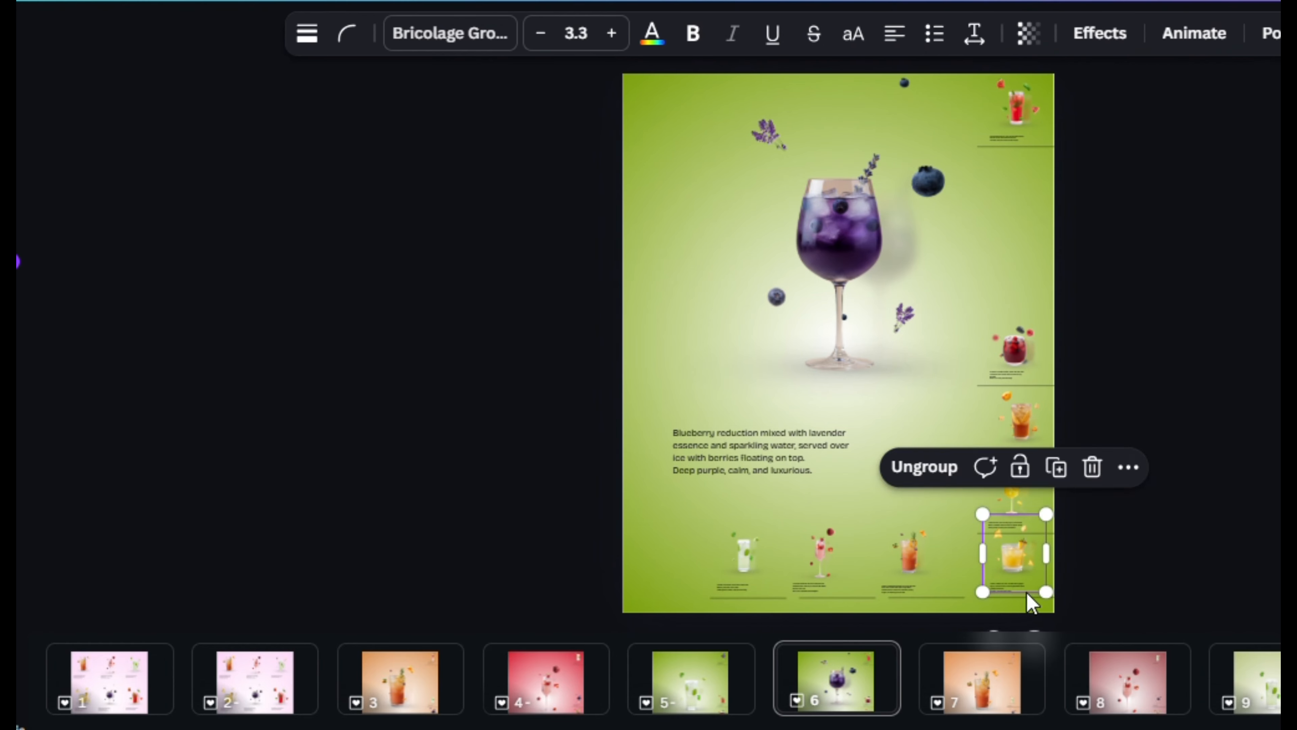
drag(906, 565, 926, 566)
drag(819, 585, 836, 585)
Step: Lower the large blueberry drink slightly and change the page background to the purple circular gradient
drag(893, 321, 890, 364)
click(1043, 308)
click(786, 33)
click(168, 258)
click(1132, 409)
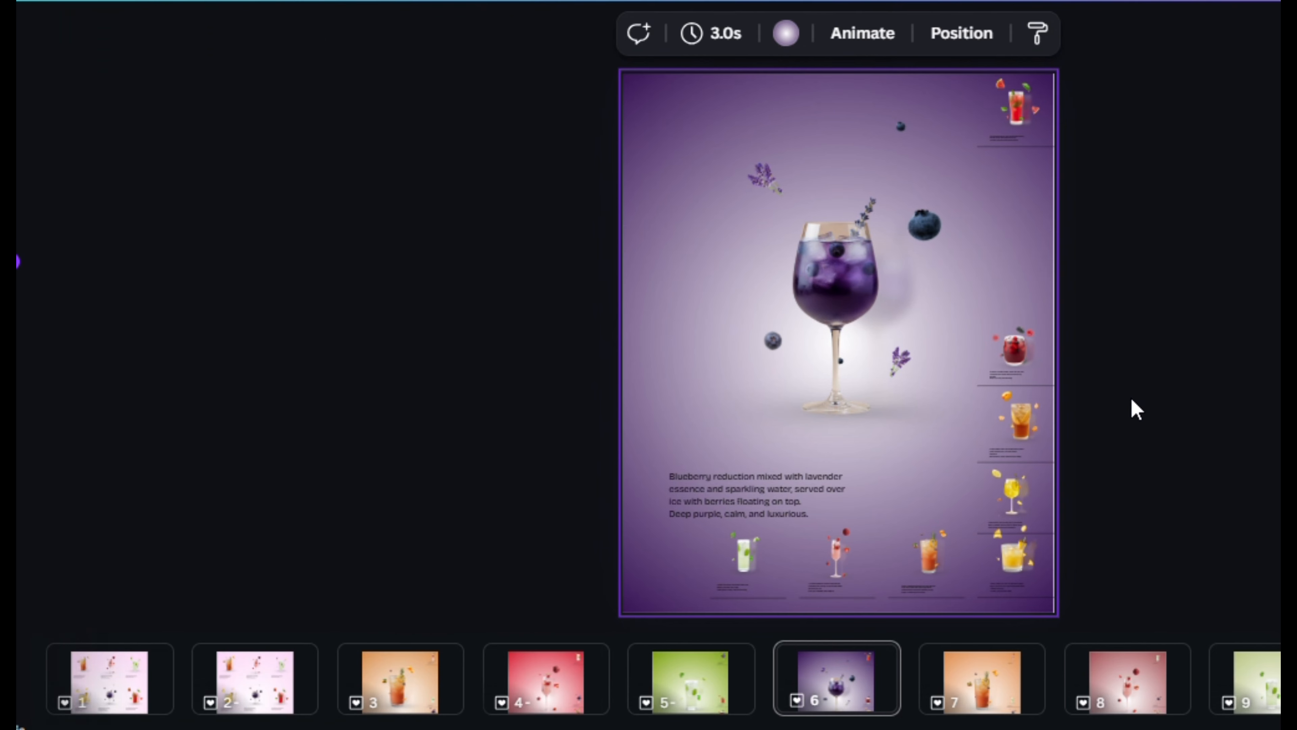
Step: Duplicate the purple blueberry page and shrink the blueberry drink on the copy to a thumbnail
click(870, 658)
click(964, 210)
click(919, 233)
drag(1005, 112, 752, 455)
Step: Shift the berry, amber, lemon and pineapple drinks up the right edge of page 7 by one line
drag(968, 204, 1119, 535)
key(shift+Up)
key(shift+Up)
key(shift+Up)
key(shift+Up)
key(shift+Up)
key(shift+Up)
key(shift+Up)
key(shift+Up)
key(shift+Up)
key(shift+Up)
key(shift+Up)
key(shift+Up)
key(shift+Up)
key(shift+Up)
key(shift+Up)
key(shift+Up)
Step: Nudge the upper drinks of the shifted right-edge group further up to clear their lines
drag(897, 271, 1101, 449)
key(shift+Up)
key(shift+Up)
key(shift+Up)
key(shift+Up)
click(1103, 378)
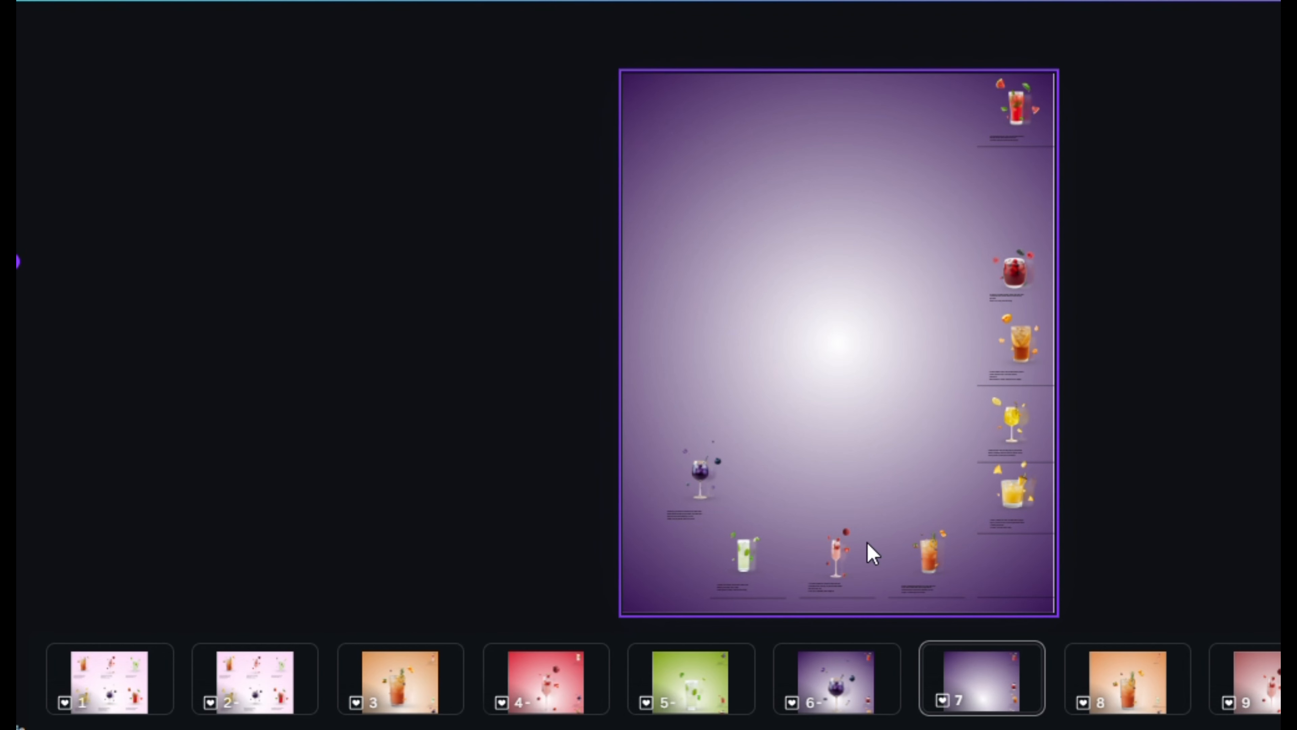
Step: Add the small blueberry drink to the bottom row and shift it with the mint, strawberry and orange drinks right by one line
drag(711, 493, 678, 567)
drag(547, 525, 961, 571)
key(shift+Right)
key(shift+Right)
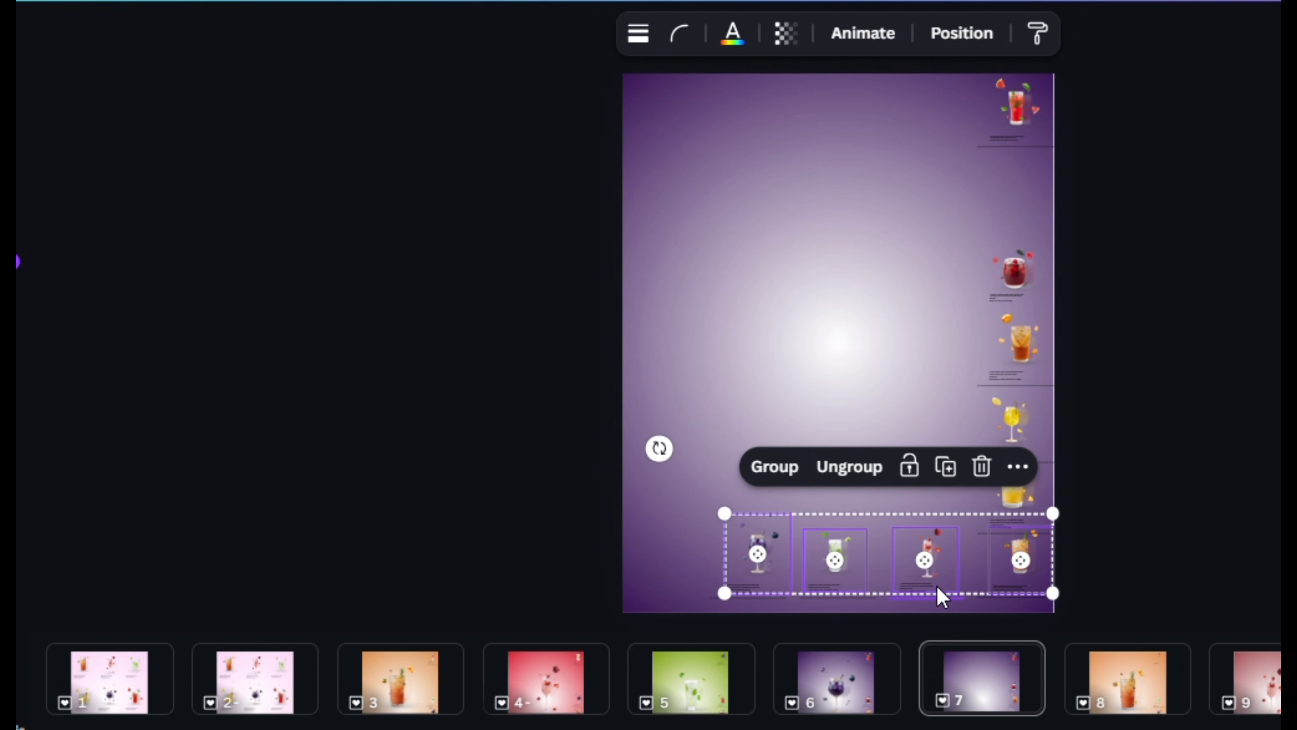
Step: Enlarge the watermelon drink as the central feature of page 7 and move the berry drink to the top line of the right edge
click(1015, 105)
drag(978, 145, 741, 461)
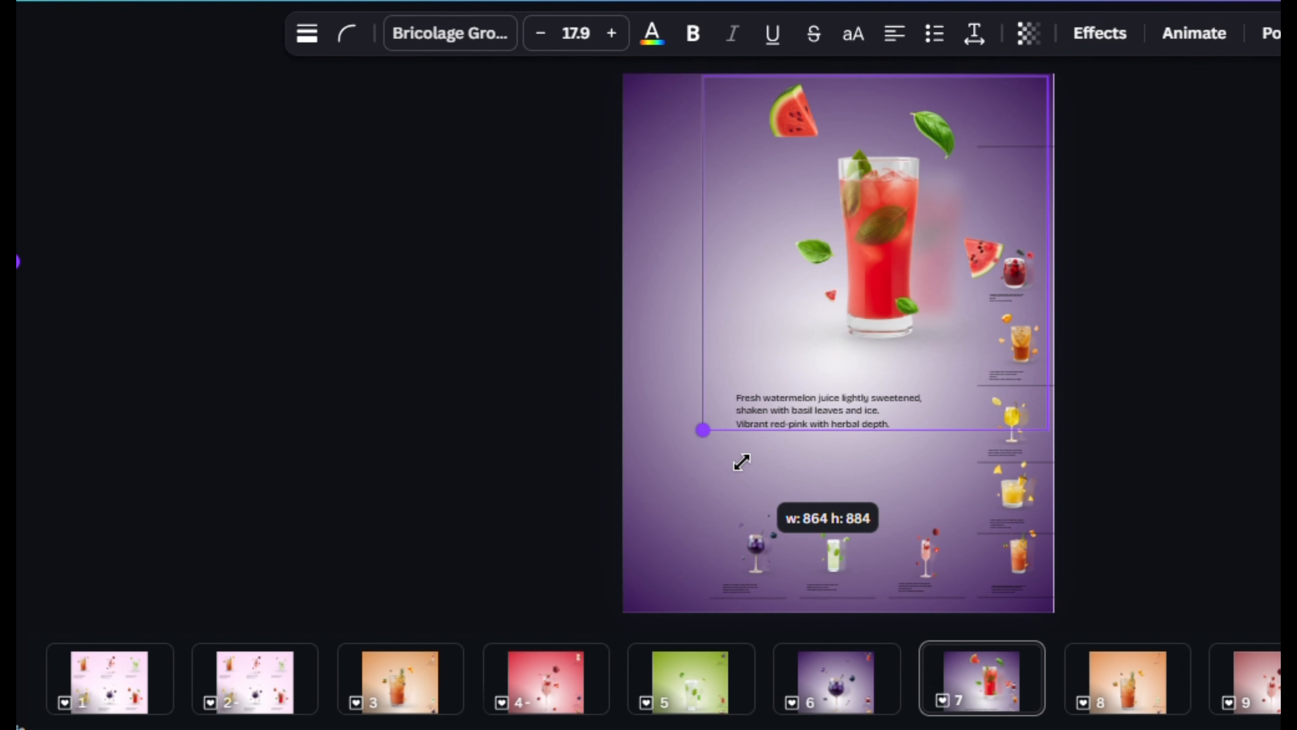
drag(832, 232, 792, 303)
drag(1008, 282, 1006, 111)
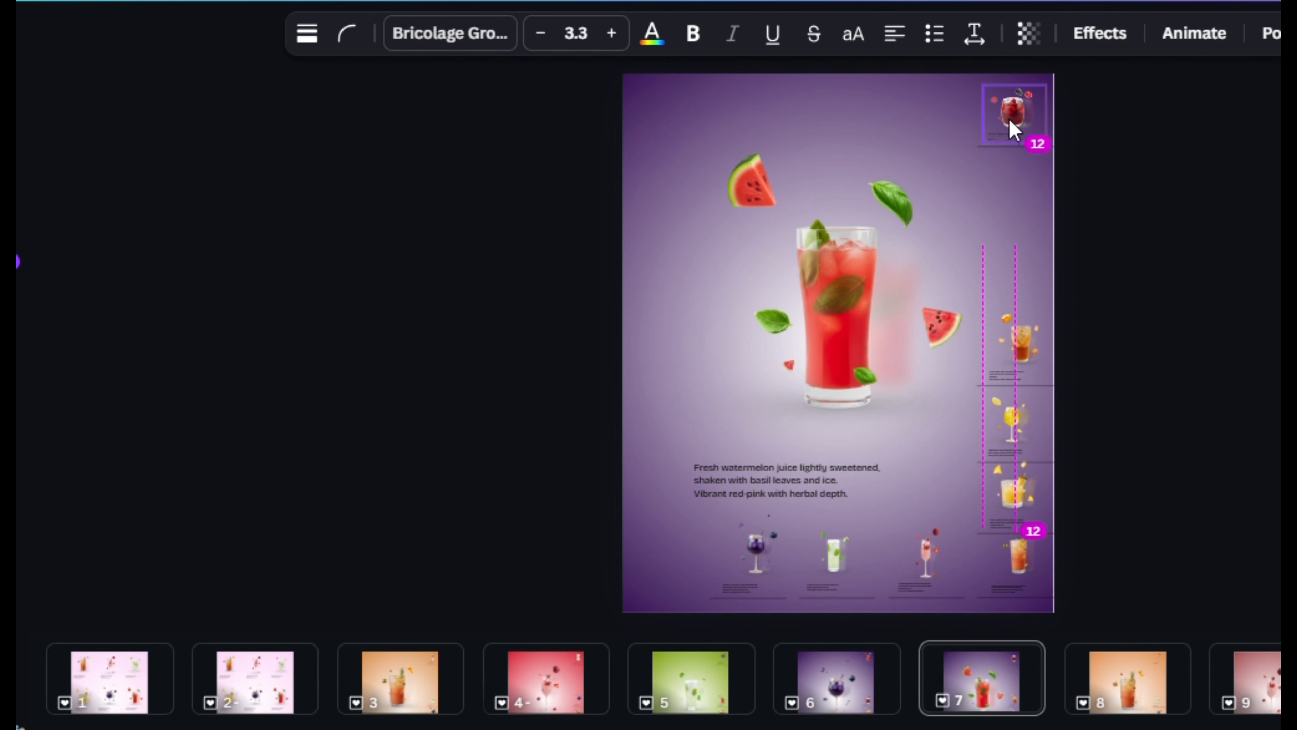
Step: Recolour page 7's background gradient with a red sampled from the watermelon drink and duplicate the page
click(965, 94)
click(785, 33)
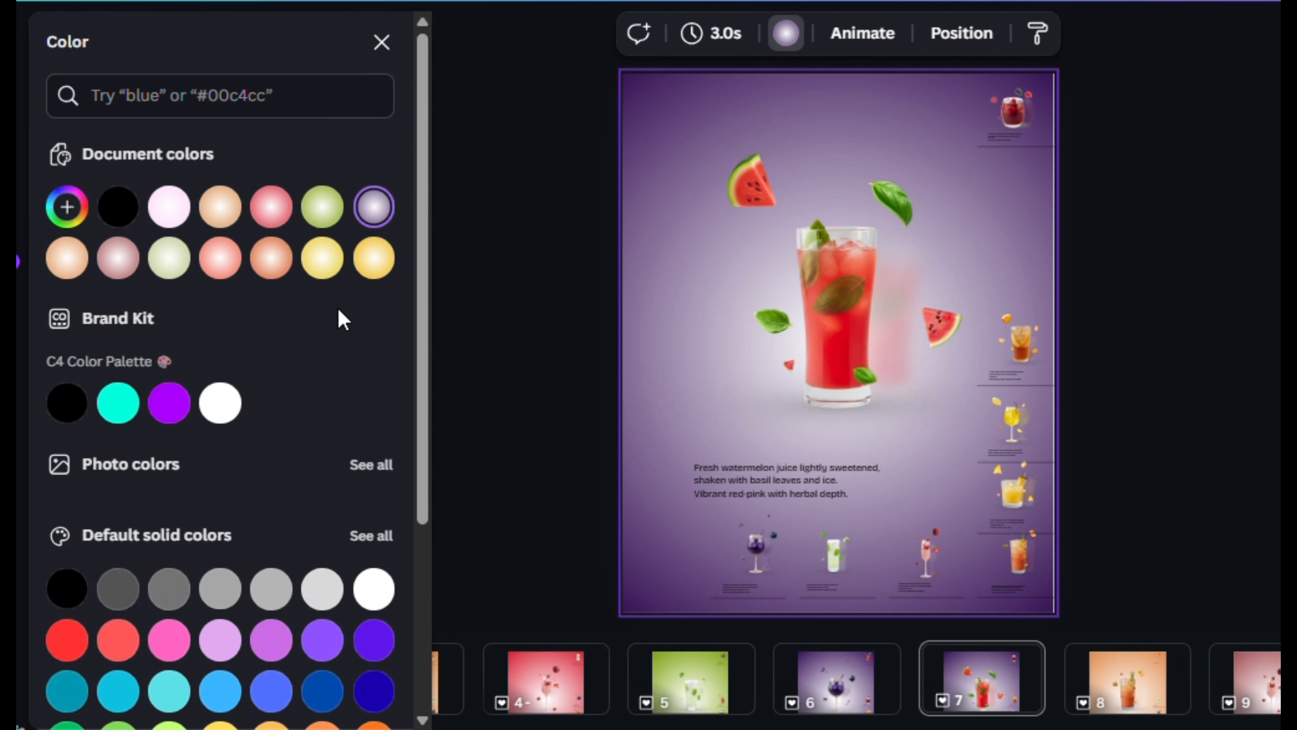
click(53, 207)
click(140, 368)
click(427, 641)
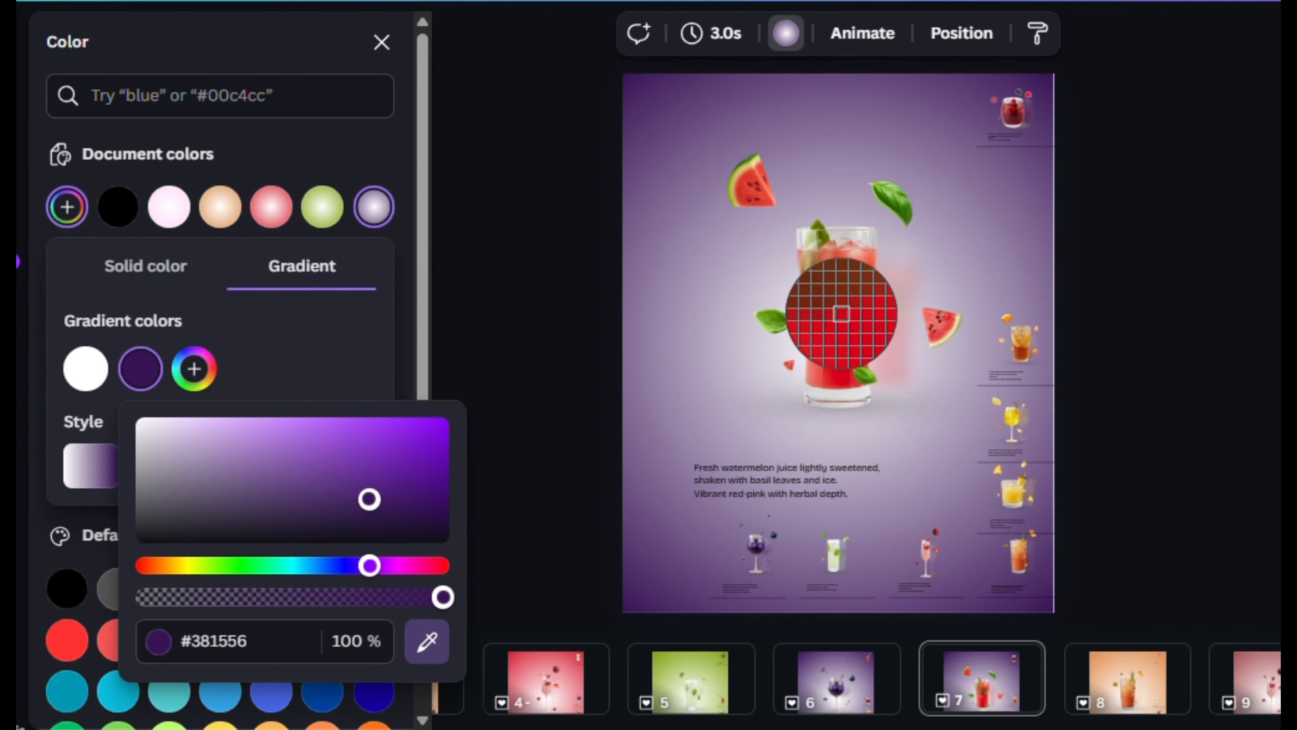
click(862, 317)
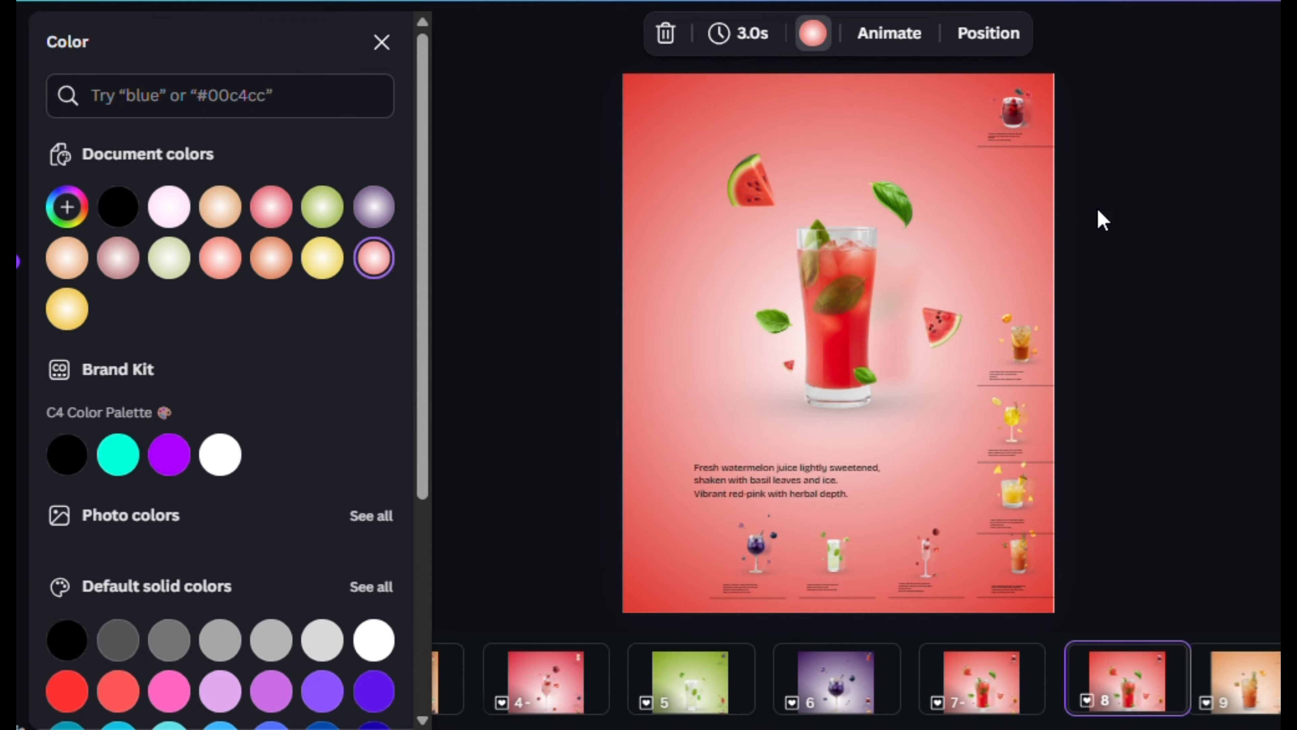
Step: Shrink the watermelon drink on page 8 to a thumbnail and shift the peach, lemon, pineapple and orange drinks up the right edge by one line
drag(1009, 144, 767, 478)
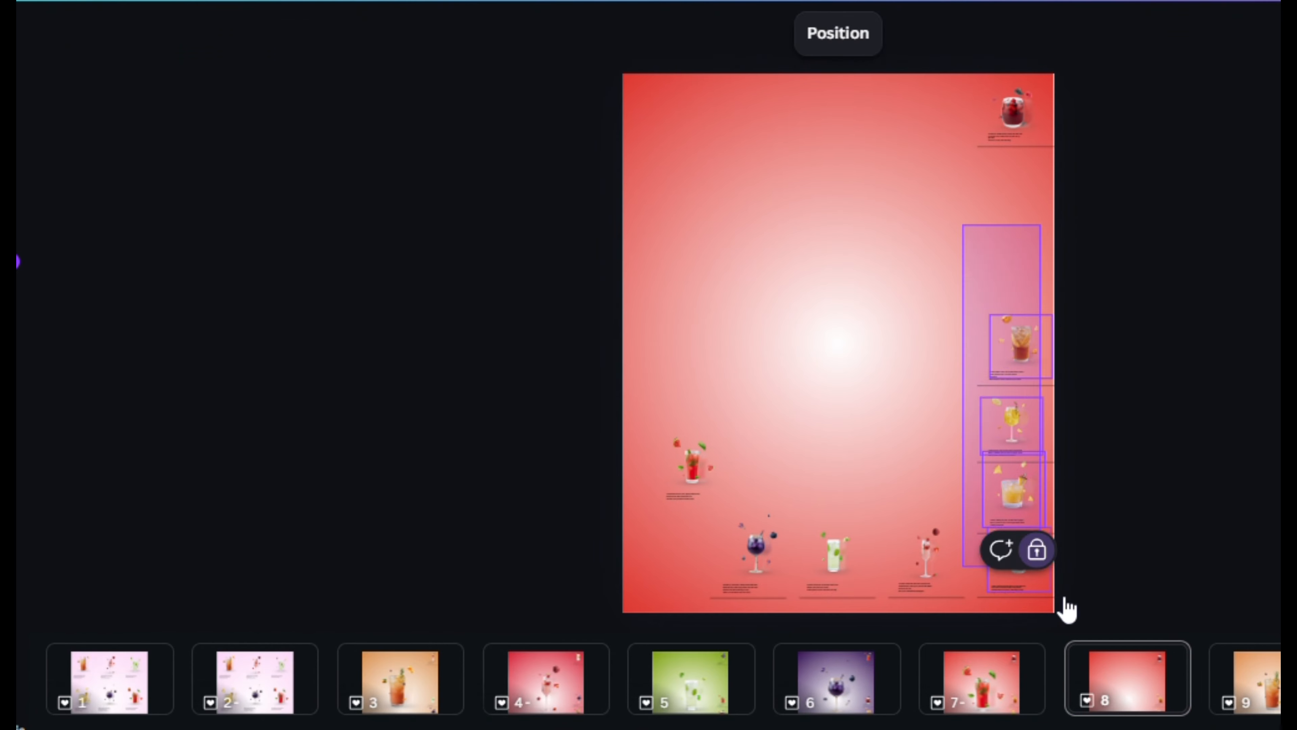
drag(1065, 597, 1088, 593)
key(shift+Up)
key(shift+Up)
key(shift+Up)
key(shift+Up)
key(shift+Up)
key(shift+Up)
key(shift+Up)
key(shift+Up)
key(shift+Up)
key(shift+Up)
key(shift+Up)
key(shift+Up)
key(shift+Up)
key(shift+Up)
key(shift+Up)
key(shift+Up)
key(shift+Up)
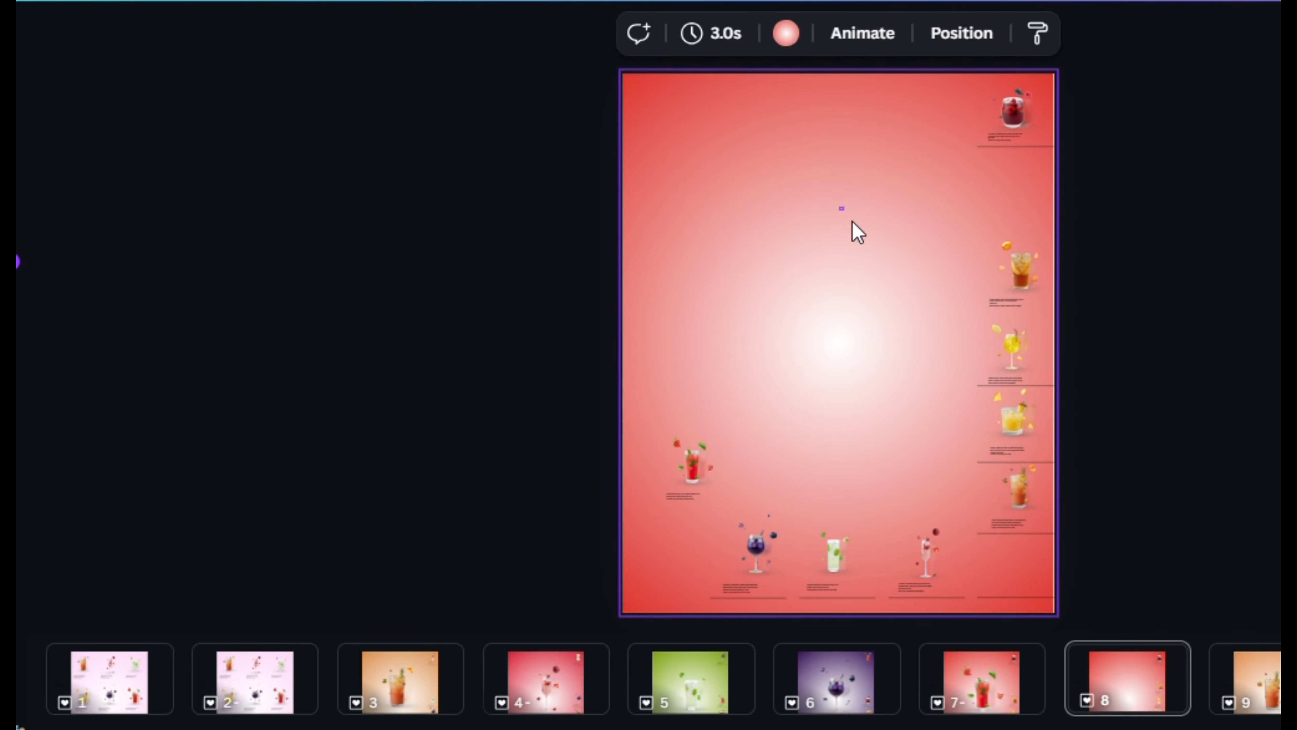
drag(853, 222, 1013, 353)
key(shift+Up)
Step: Add the small watermelon drink to the bottom row of page 8 and shift it with the blueberry, mint and strawberry drinks to the right
drag(674, 453, 661, 545)
drag(965, 516, 687, 587)
key(shift+Right)
key(shift+Right)
key(shift+Right)
key(shift+Right)
key(shift+Right)
key(shift+Right)
key(shift+Right)
key(shift+Right)
key(shift+Right)
key(shift+Right)
key(shift+Right)
key(shift+Right)
key(shift+Right)
key(shift+Right)
key(shift+Right)
key(shift+Right)
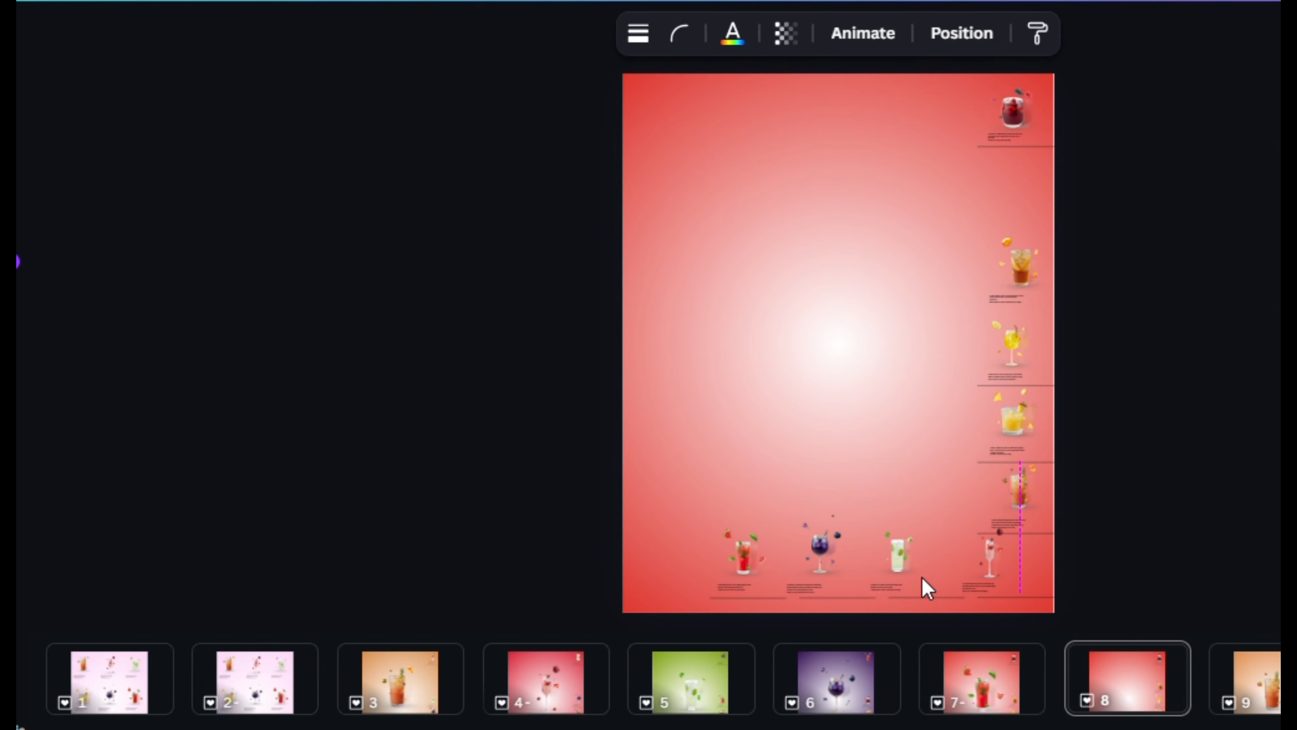
Step: Adjust the strawberry, mint and blueberry drinks individually so each sits over its line in the bottom row
click(924, 419)
drag(1005, 575, 1034, 576)
click(945, 491)
drag(905, 572, 933, 573)
drag(823, 554, 843, 554)
Step: Enlarge the berry drink on page 8 and position it as the central feature
click(1011, 113)
drag(983, 142, 720, 426)
drag(861, 185, 823, 293)
key(shift+Right)
key(shift+Right)
key(shift+Down)
key(shift+Down)
Step: Recolour page 8's background gradient with a berry red sampled from the large drink's raspberry
click(714, 113)
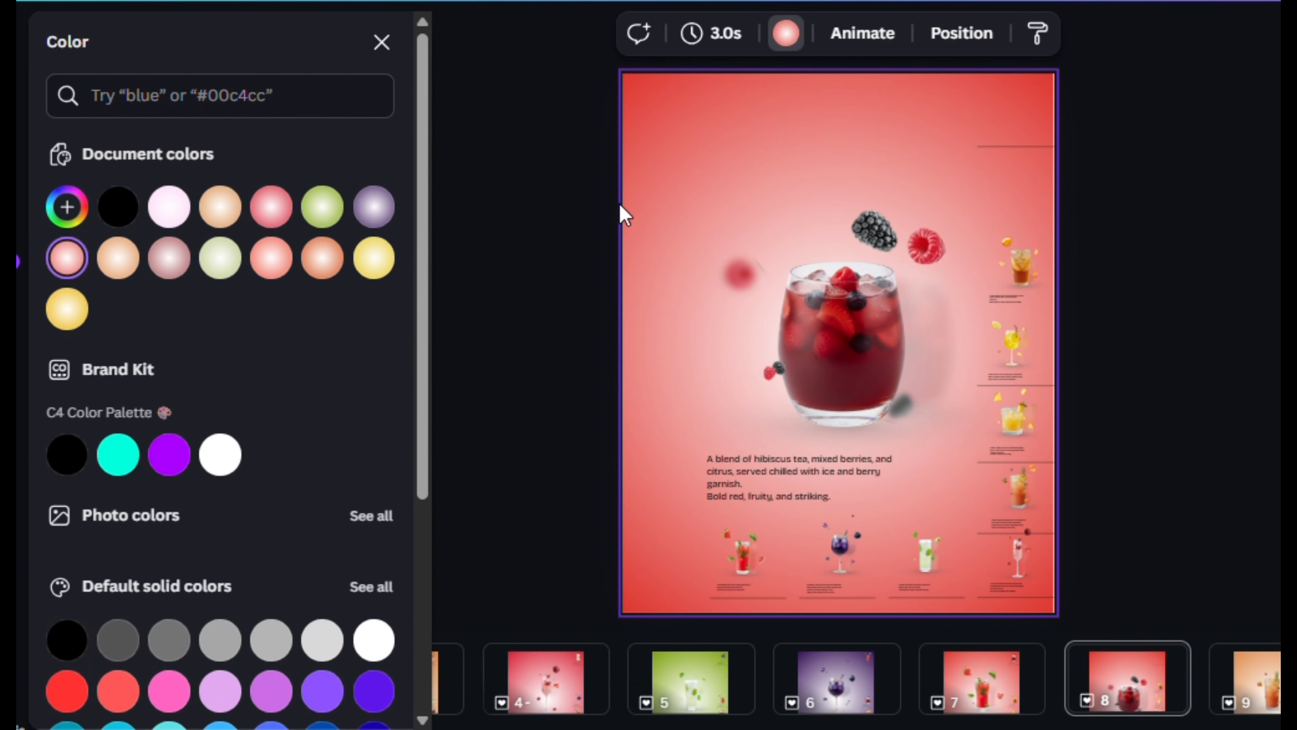
click(67, 206)
click(425, 637)
click(922, 252)
Step: Move the peach drink to the top line of page 8's right edge and duplicate the page
drag(1020, 275, 1023, 116)
click(1031, 291)
click(1168, 657)
click(1239, 326)
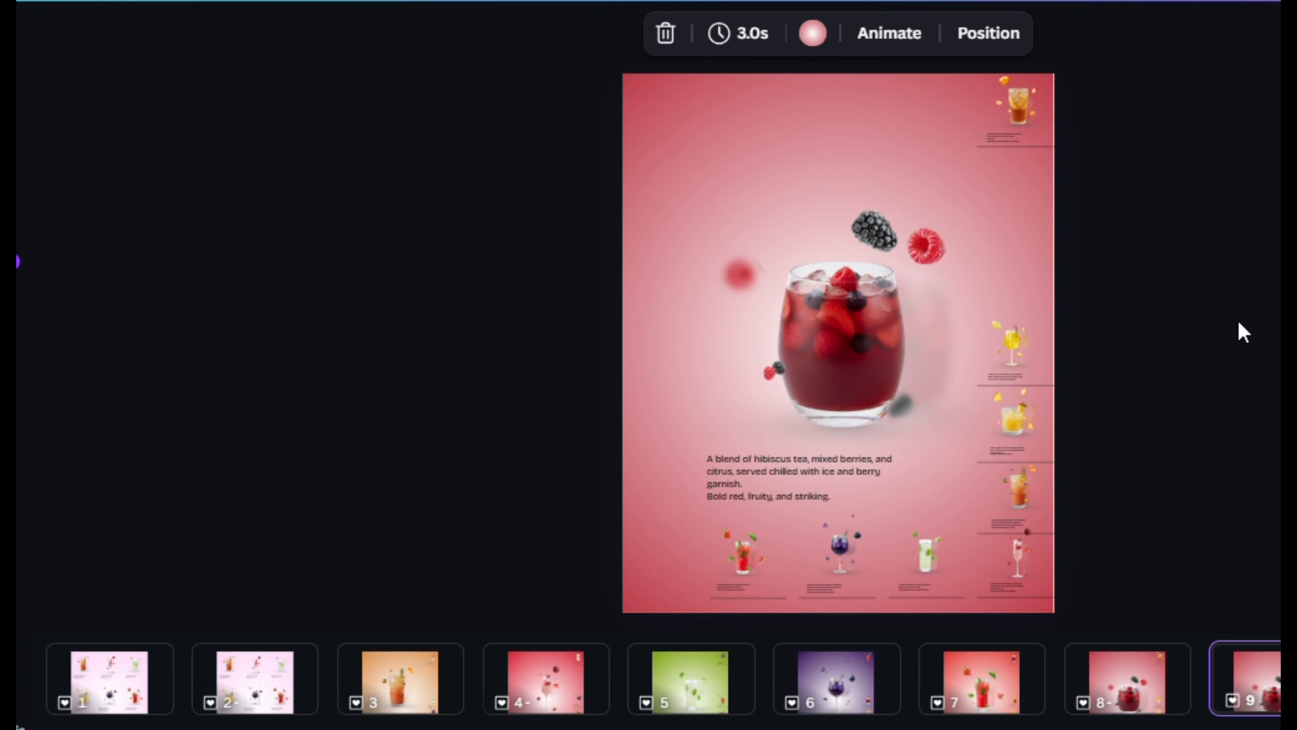
Step: Shrink the berry drink on page 9 to a thumbnail and place it at the left end of the bottom row
click(749, 353)
drag(1019, 197, 734, 448)
click(783, 477)
click(708, 470)
drag(706, 475, 673, 562)
Step: Shift the lemon, pineapple, orange and strawberry drinks up the right edge of page 9 by one line
drag(963, 309, 1062, 602)
key(shift+Up)
key(shift+Up)
key(shift+Up)
key(shift+Up)
key(shift+Up)
key(shift+Up)
key(shift+Up)
key(shift+Up)
key(shift+Up)
key(shift+Up)
key(shift+Up)
key(shift+Up)
key(shift+Up)
key(shift+Up)
key(shift+Up)
key(shift+Up)
key(shift+Up)
Step: Nudge the lemon, pineapple and orange drinks further up to clear their lines on page 9
shift+click(1019, 488)
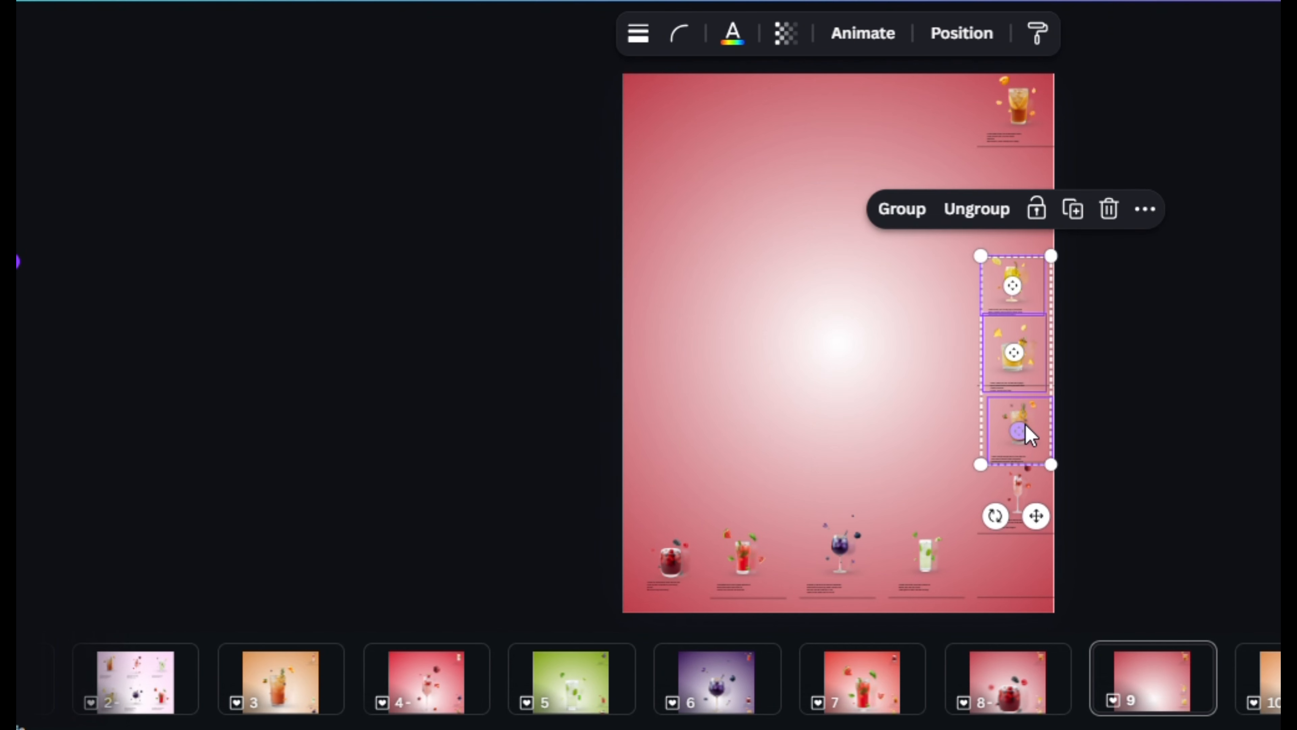
key(shift+Up)
key(shift+Up)
shift+click(1027, 432)
Step: Shift the berry, watermelon, blueberry and mint drinks in page 9's bottom row right by one line
drag(965, 608, 643, 526)
drag(670, 559, 742, 560)
Step: Enlarge the peach drink as the central feature of page 9 and move the lemon drink to the top line of the right edge
click(1037, 112)
drag(988, 141, 736, 468)
drag(863, 286, 813, 363)
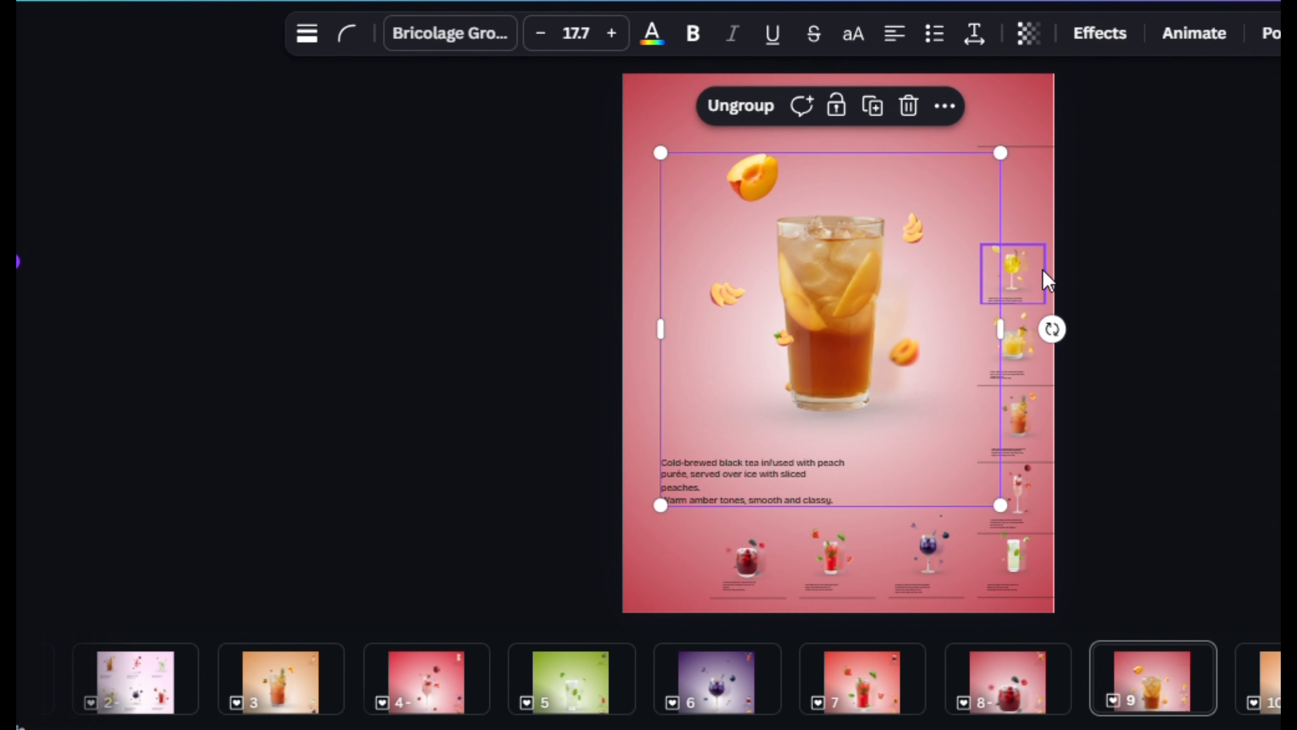
drag(1018, 281, 1025, 116)
Step: Recolour page 9's background gradient with the orange #CD7318 sampled from the peach drink
click(914, 133)
click(785, 33)
click(140, 368)
click(427, 641)
click(854, 303)
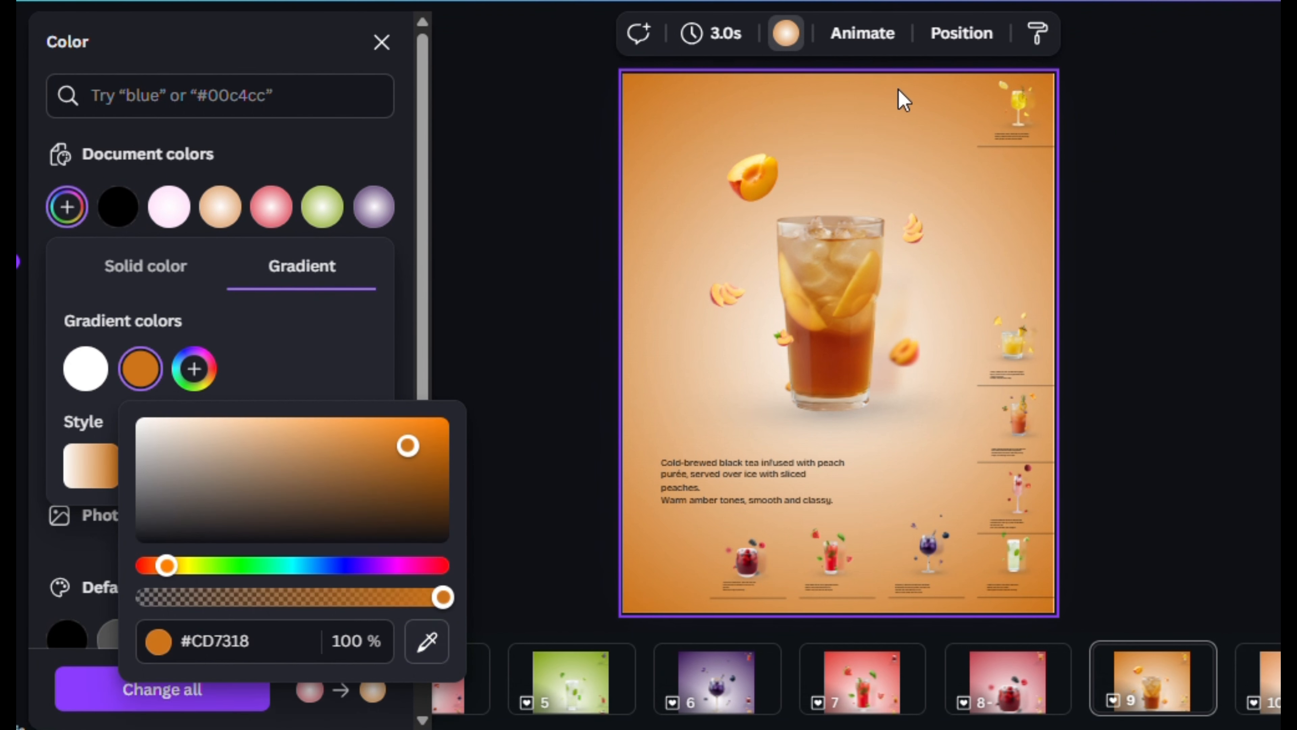
click(900, 99)
Step: Duplicate the orange peach page and shrink the peach drink on the copy to a thumbnail
right_click(1166, 679)
click(1257, 608)
click(859, 249)
drag(1002, 153, 755, 452)
Step: Shift the pineapple, orange, strawberry and mint drinks up the right edge of page 10 by one line
click(964, 230)
drag(964, 236, 1045, 587)
Step: Add the small peach drink to page 10's bottom row and shift it with the berry, watermelon and blueberry drinks right by one line
drag(665, 482, 644, 571)
drag(501, 533, 950, 572)
drag(927, 552, 1019, 552)
drag(836, 576, 828, 576)
Step: Enlarge the lemon drink as the central feature of page 10 and move the pineapple drink to the top line of the right edge
click(1018, 110)
drag(987, 138, 703, 406)
drag(868, 245, 824, 316)
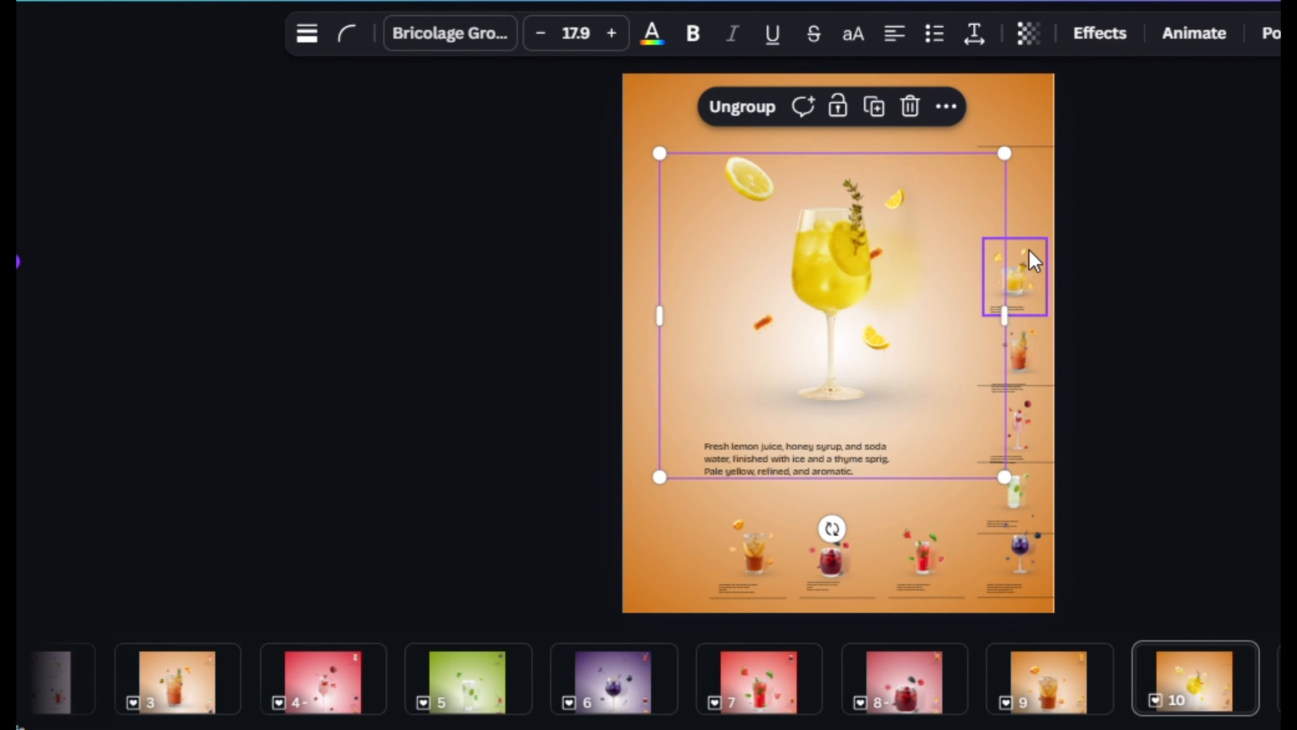
drag(1025, 279, 1033, 106)
Step: Recolour page 10's background gradient yellow to match the lemon drink and duplicate the page
click(945, 120)
drag(800, 320, 805, 332)
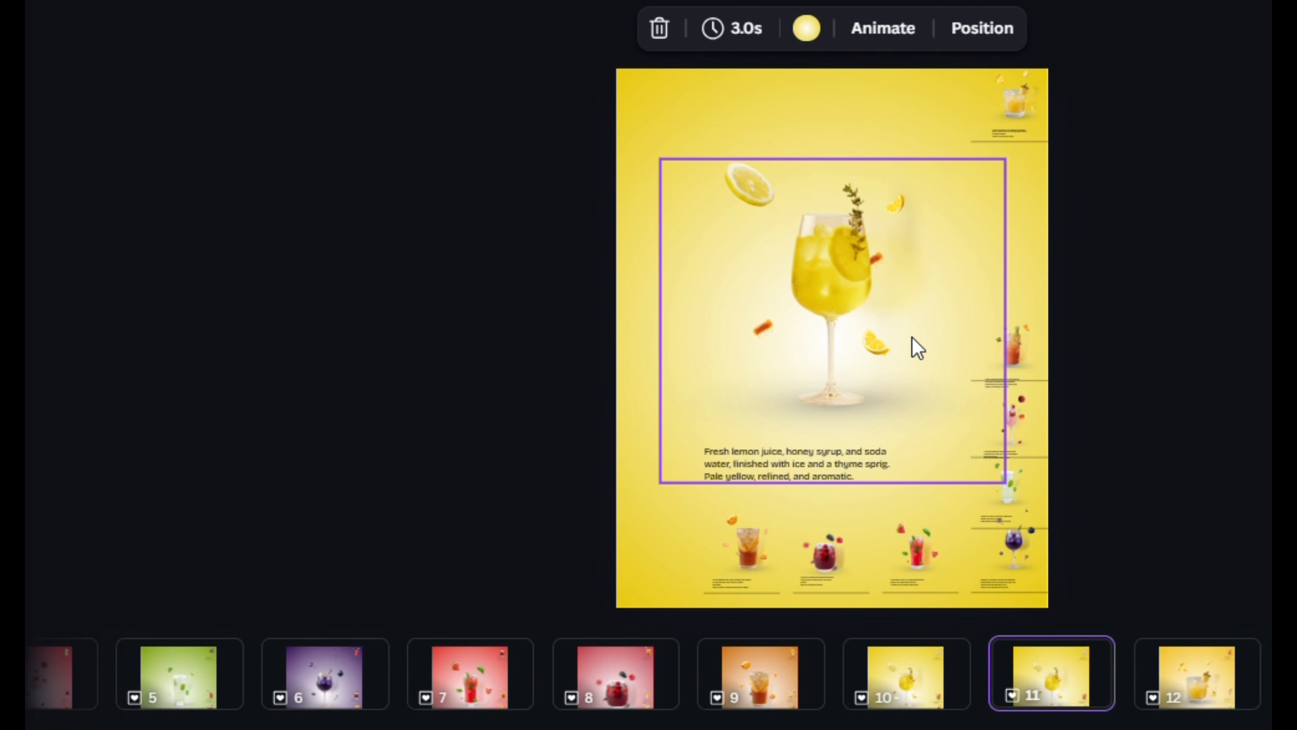
Step: Shrink the lemon drink on page 11 to a thumbnail and place it at the left end of the bottom row
click(917, 349)
drag(1006, 159, 751, 442)
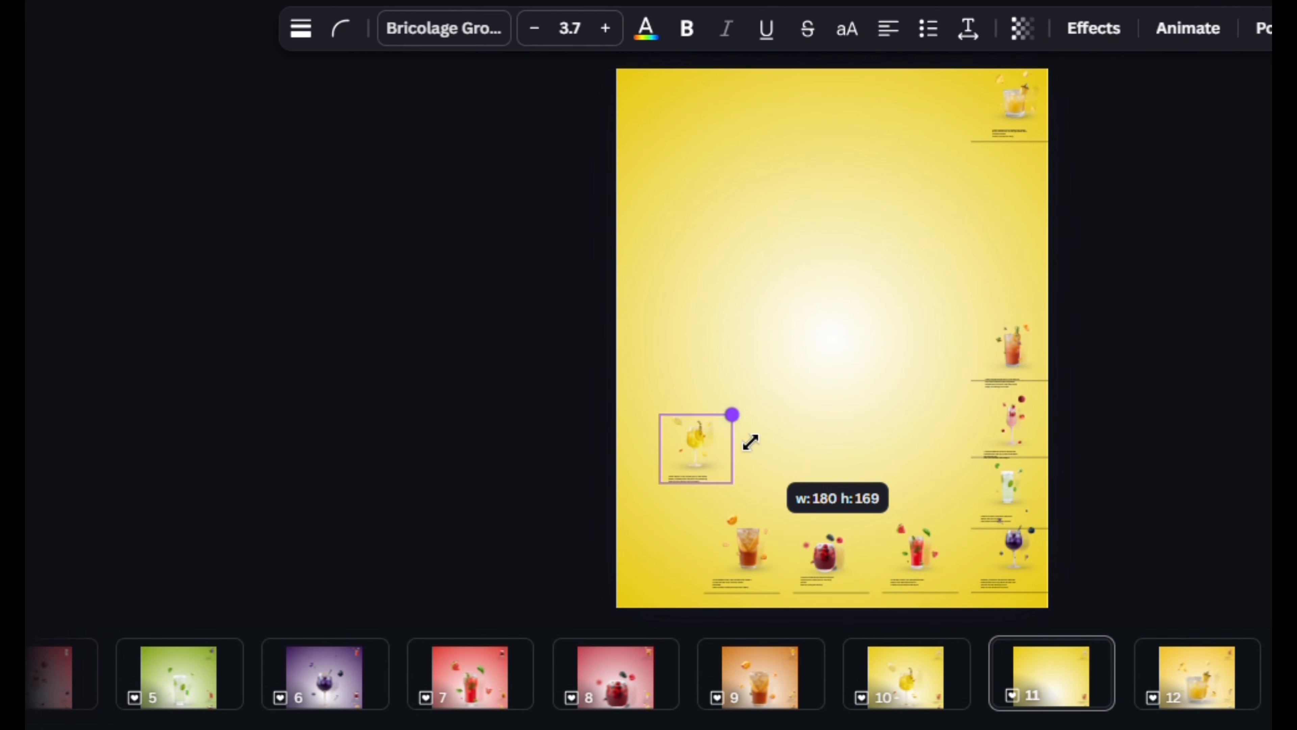
drag(669, 556, 667, 552)
Step: Enlarge the pineapple drink on page 11 and position it as the central feature
click(919, 245)
click(1028, 100)
drag(985, 137, 708, 474)
drag(888, 276, 823, 307)
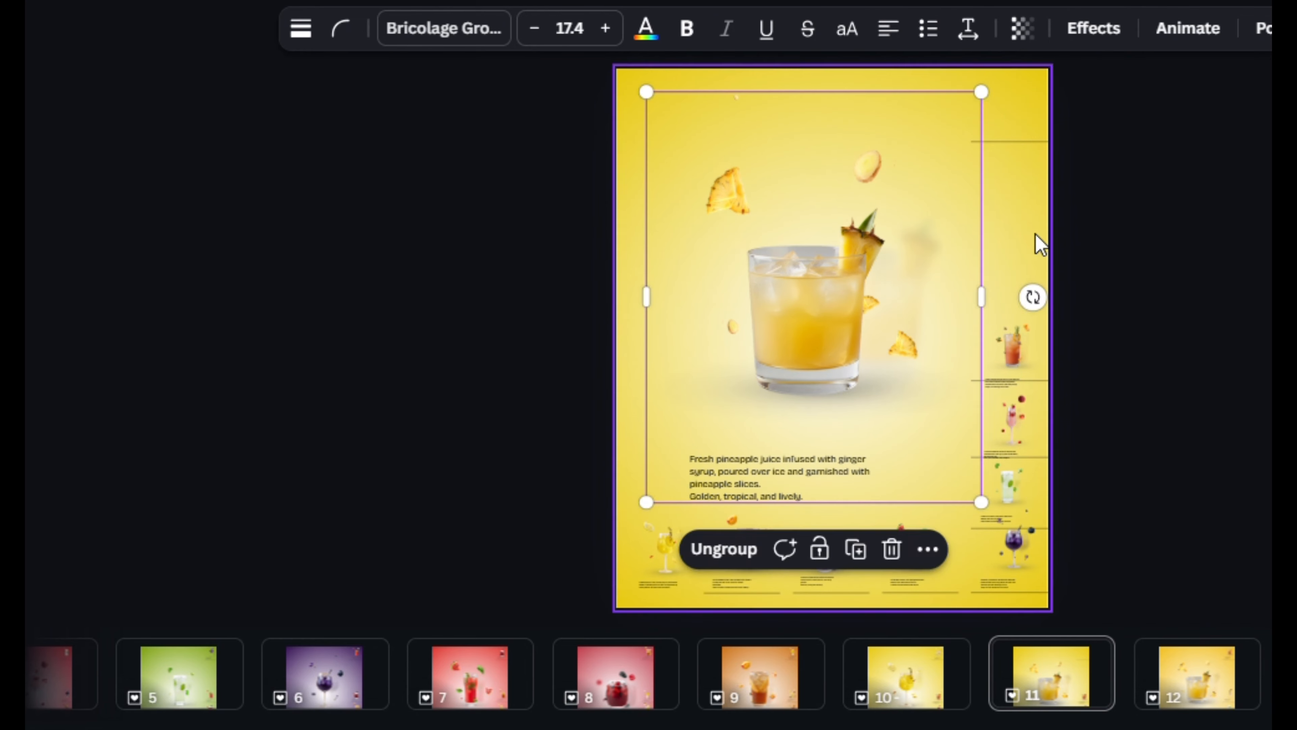
Step: Shift the orange, strawberry, mint and blueberry drinks up the right edge of page 11 by one line
drag(1103, 317, 1017, 554)
drag(1115, 272, 1037, 589)
key(shift+Up)
key(shift+Up)
key(shift+Up)
key(shift+Up)
key(shift+Up)
key(shift+Up)
key(shift+Up)
key(shift+Up)
key(shift+Up)
key(shift+Up)
key(shift+Up)
key(shift+Up)
key(shift+Up)
key(shift+Up)
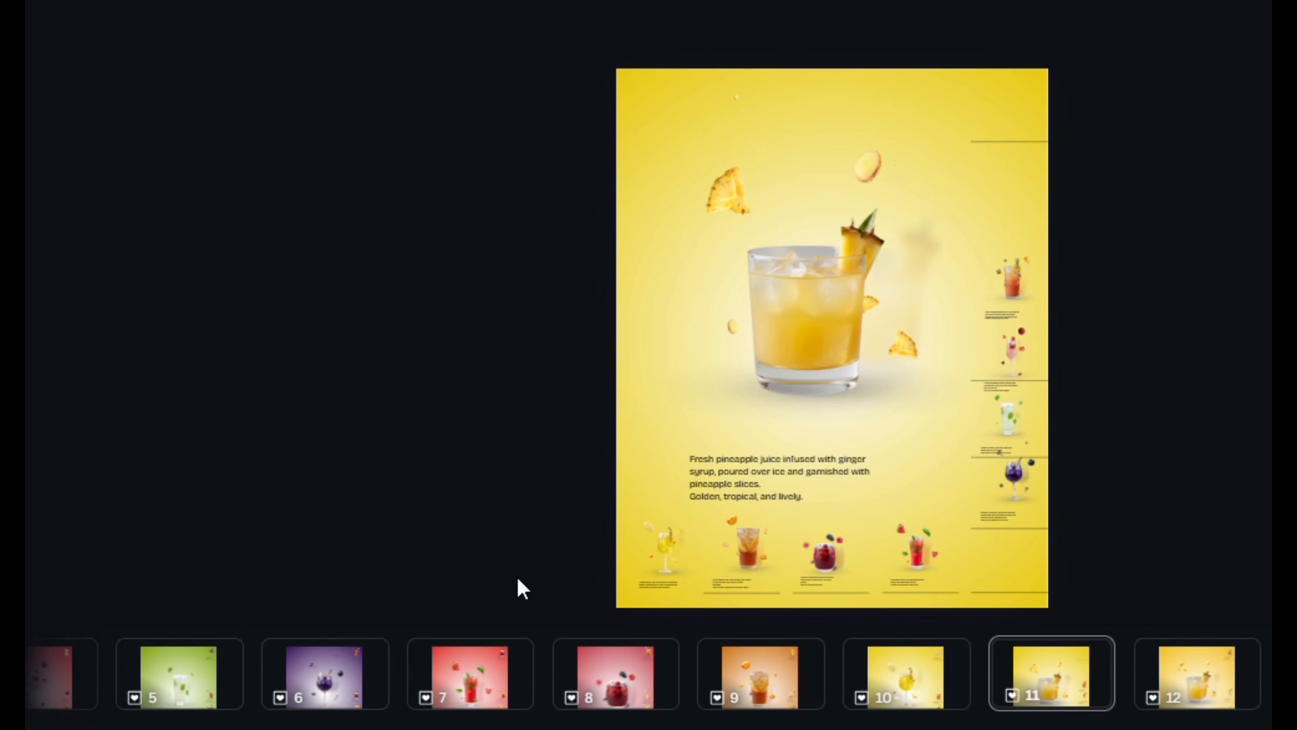
Step: Shift the lemon, peach, berry and watermelon drinks in page 11's bottom row right by one line
drag(517, 580, 924, 544)
drag(880, 567, 956, 570)
drag(993, 554, 1010, 554)
Step: Move the orange drink to the top line of page 11's right edge and nudge the strawberry and mint drinks above their lines
drag(1013, 282, 1014, 101)
drag(1012, 353, 1012, 335)
drag(1007, 416, 1005, 410)
click(1149, 438)
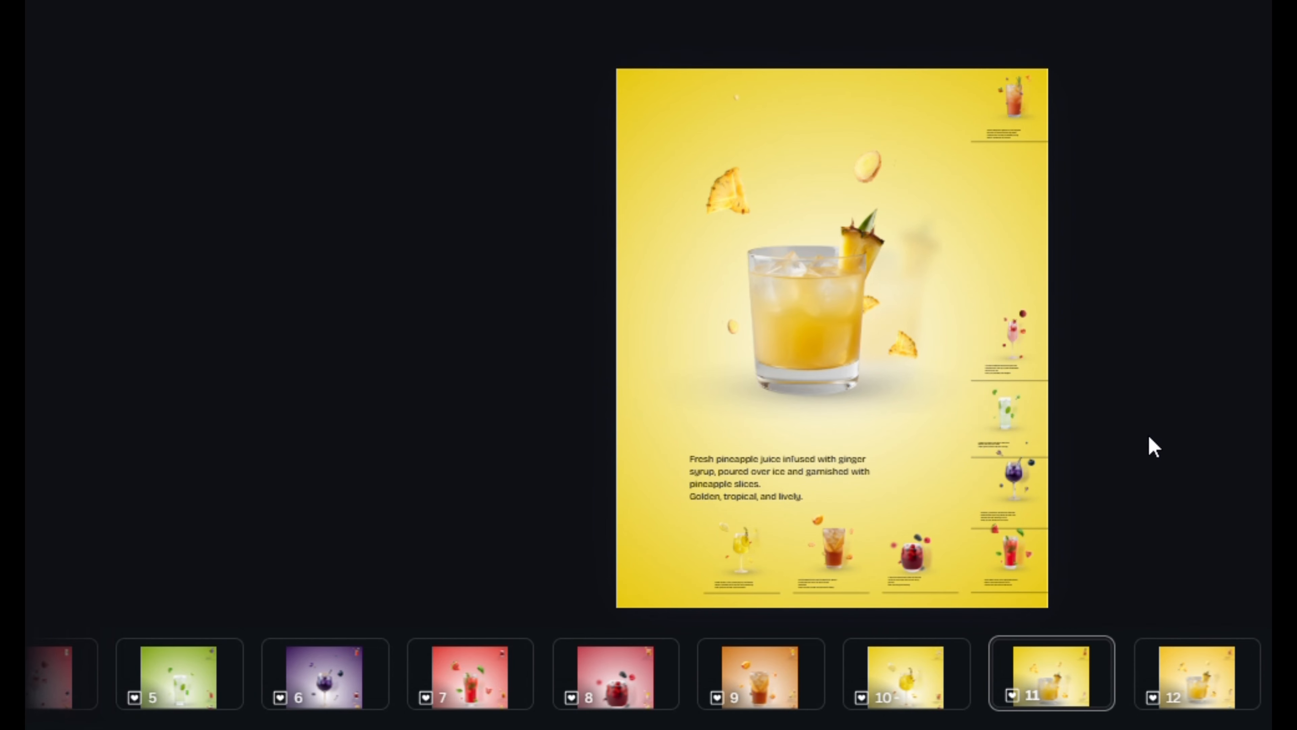
Step: Recolour page 11's background gradient golden yellow to match the pineapple drink
click(868, 388)
click(656, 286)
click(780, 28)
click(269, 303)
click(1160, 280)
scroll(322, 680, left, 10)
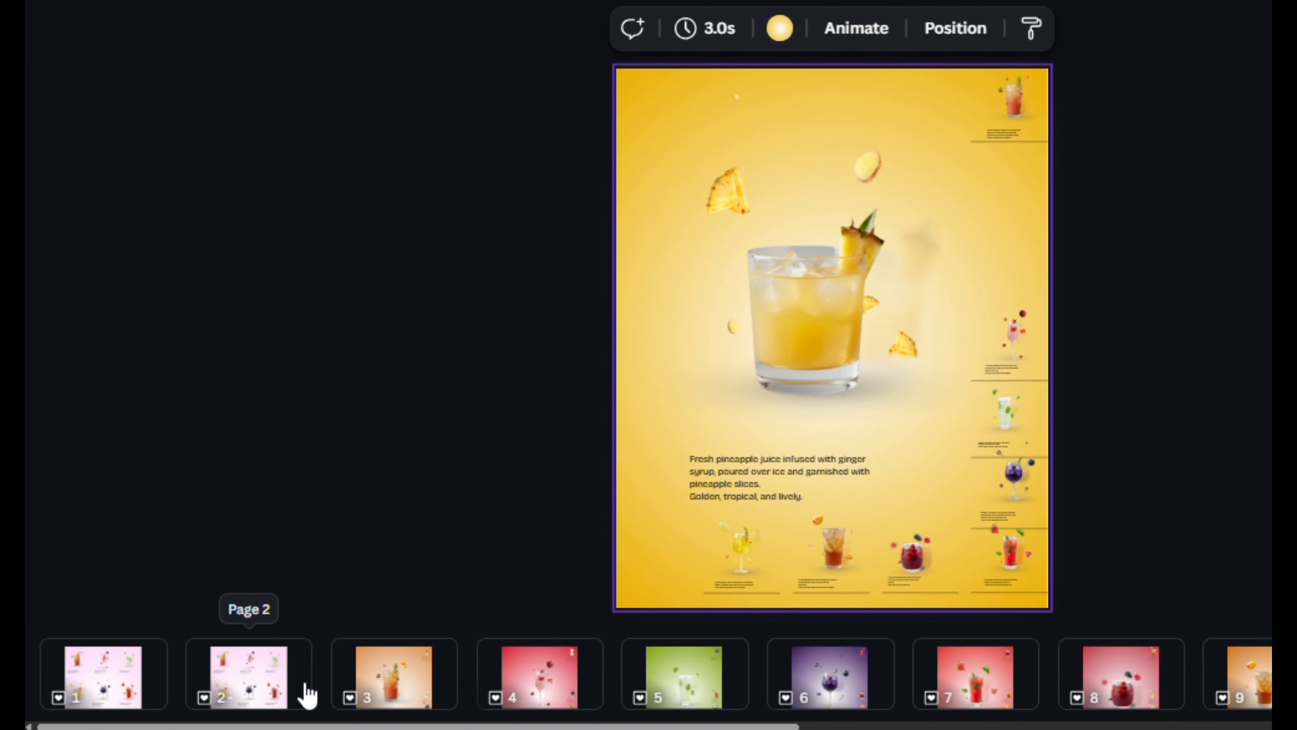
Step: Add a Match & Move transition between pages 2 and 3 and apply it between all pages of the design
click(306, 694)
click(335, 697)
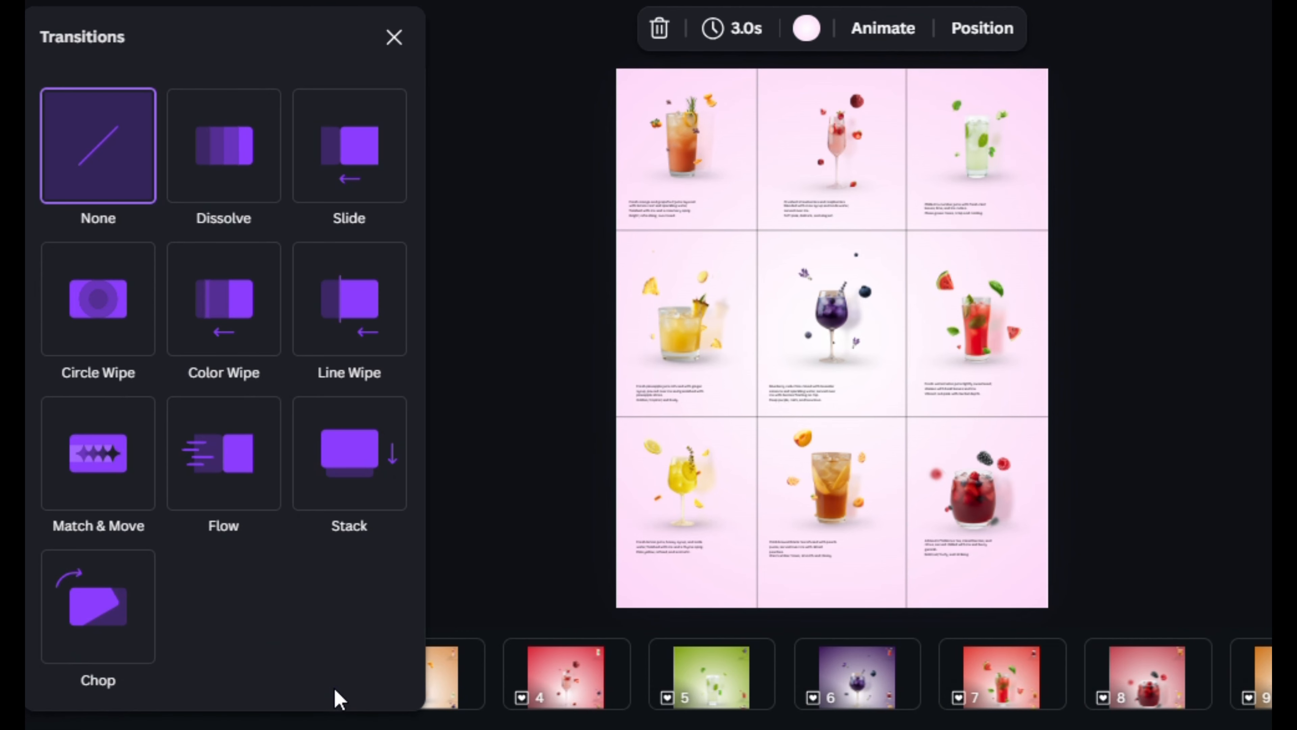
click(121, 488)
scroll(240, 557, down, 5)
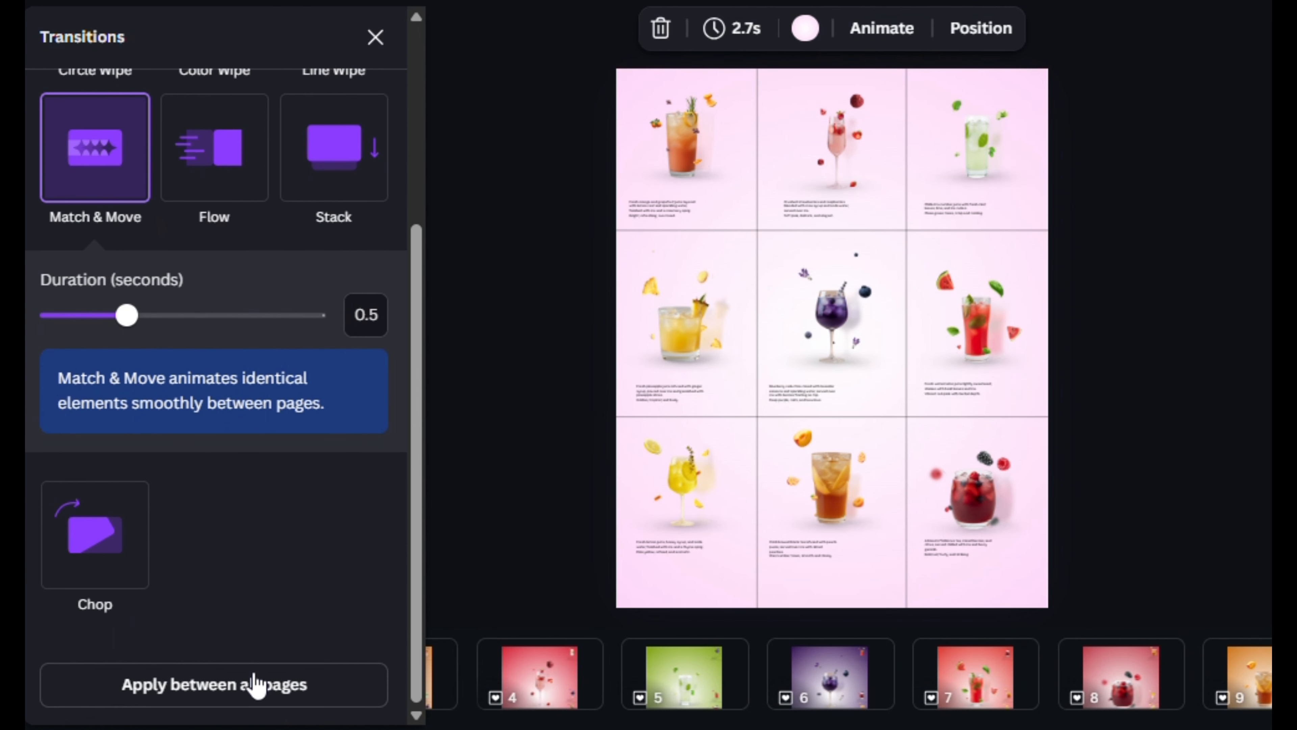
click(264, 695)
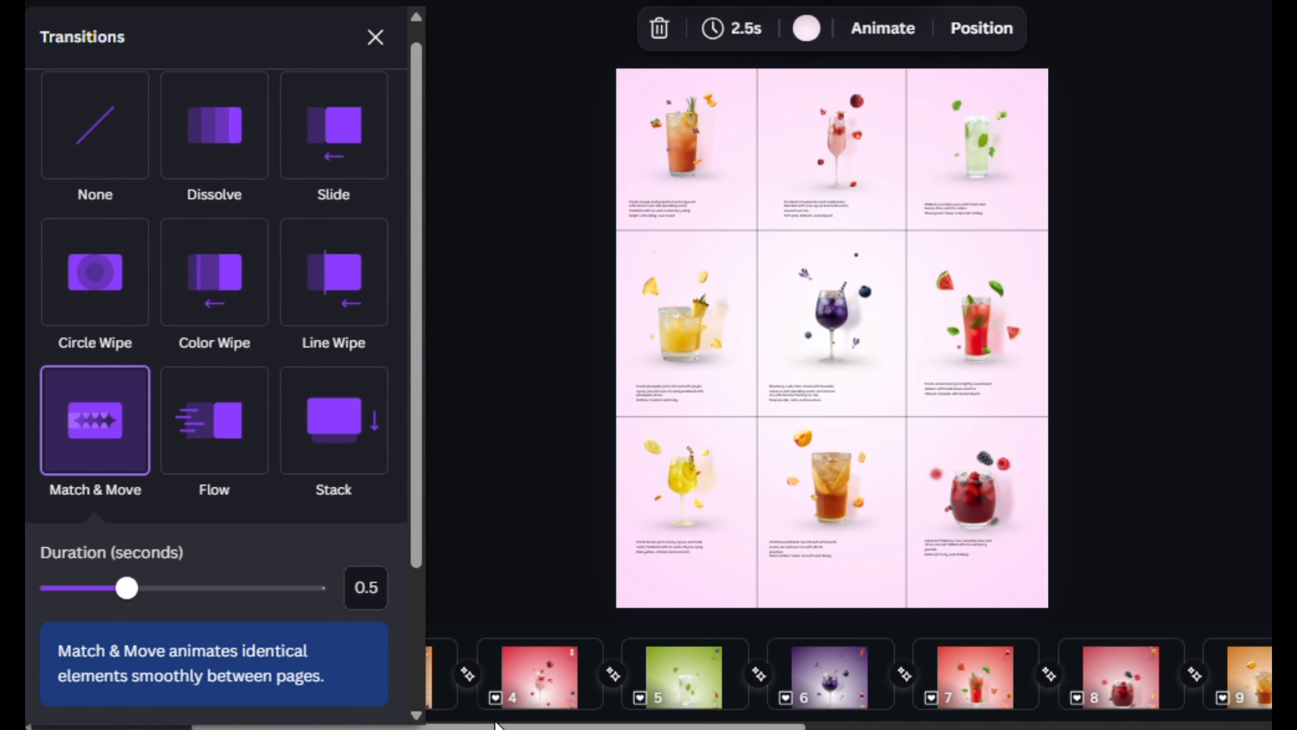
click(487, 460)
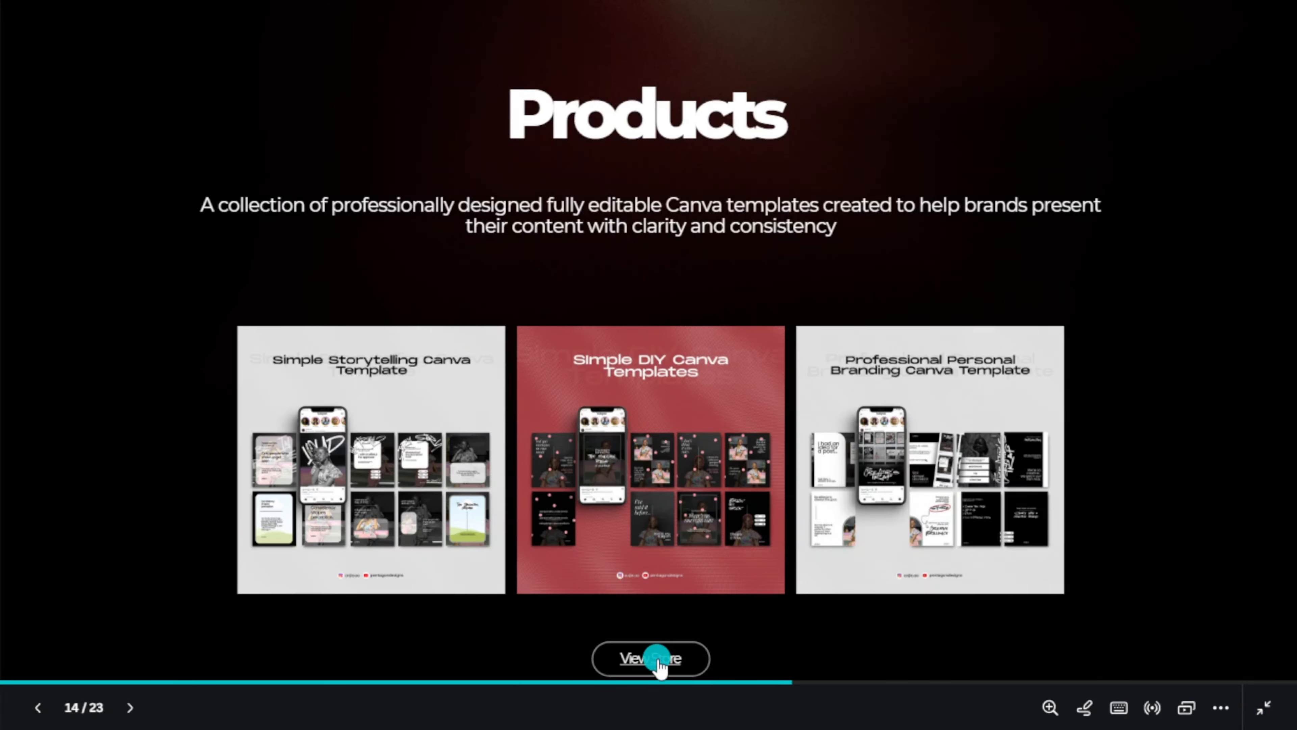
Step: Open the Pentagon Designs shop on Selar from the Products slide and add the Simple Storytelling Canva Template to the cart
click(654, 659)
click(333, 450)
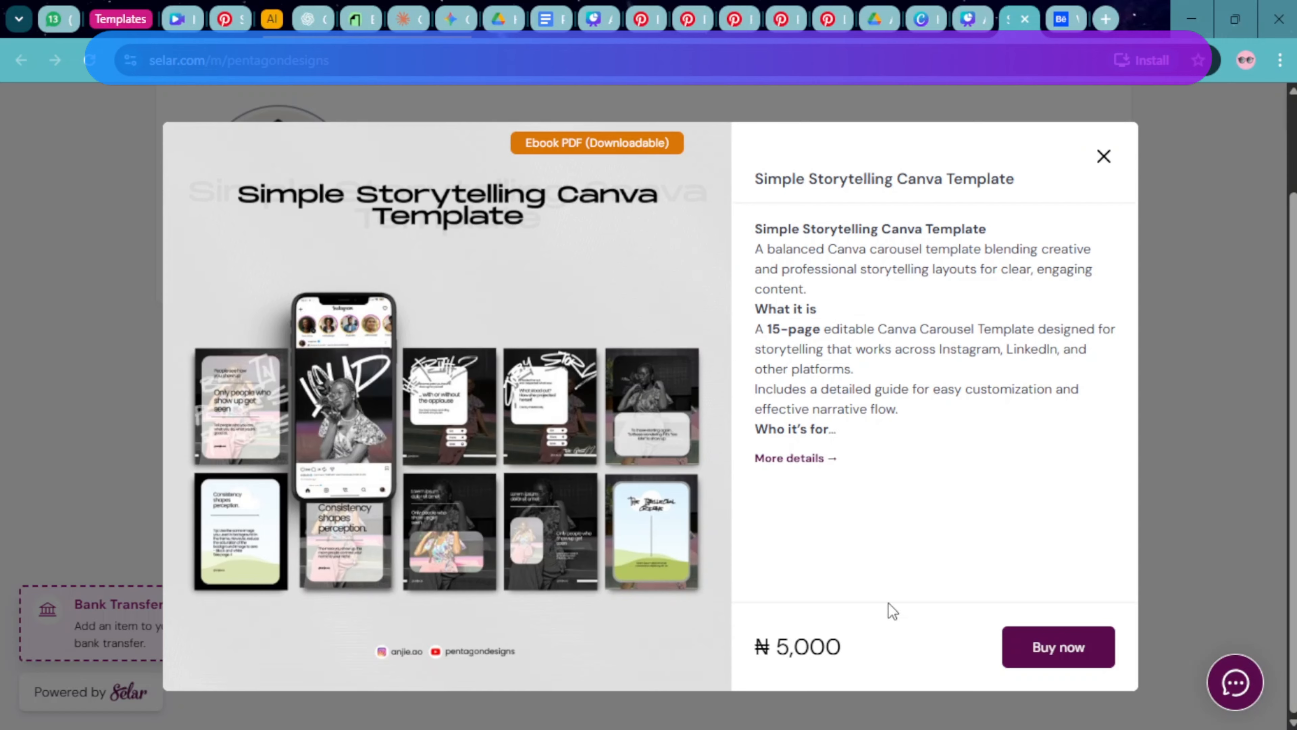
click(1079, 658)
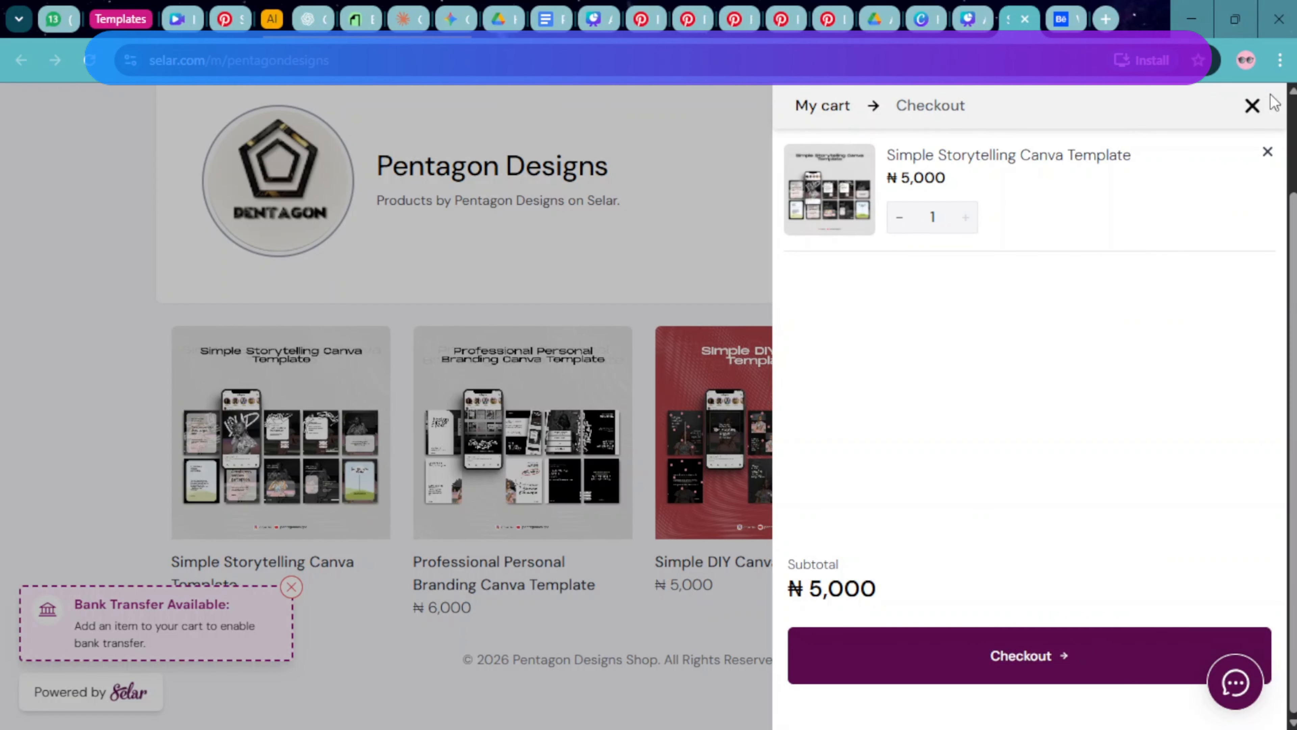
Step: Leave the cart and view the details of the Professional Personal Branding and Simple DIY Canva templates
click(1252, 105)
click(507, 430)
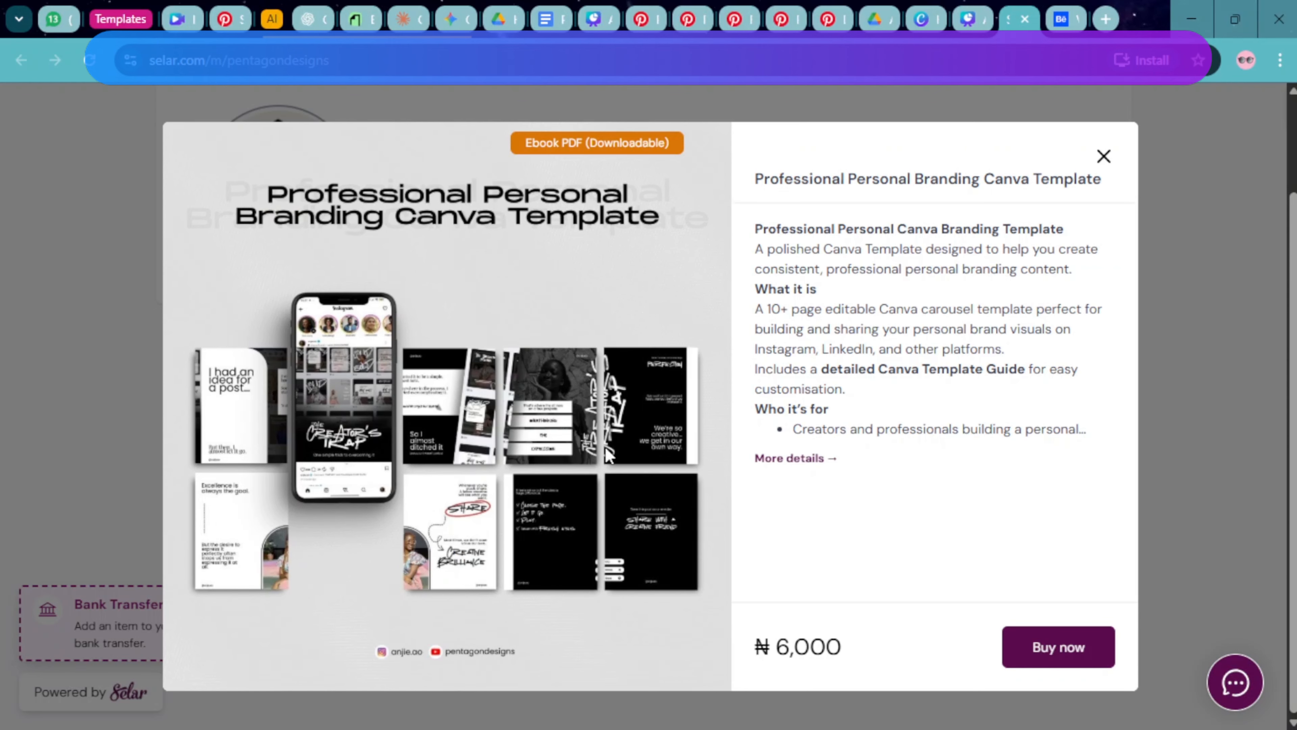
click(1104, 158)
click(720, 467)
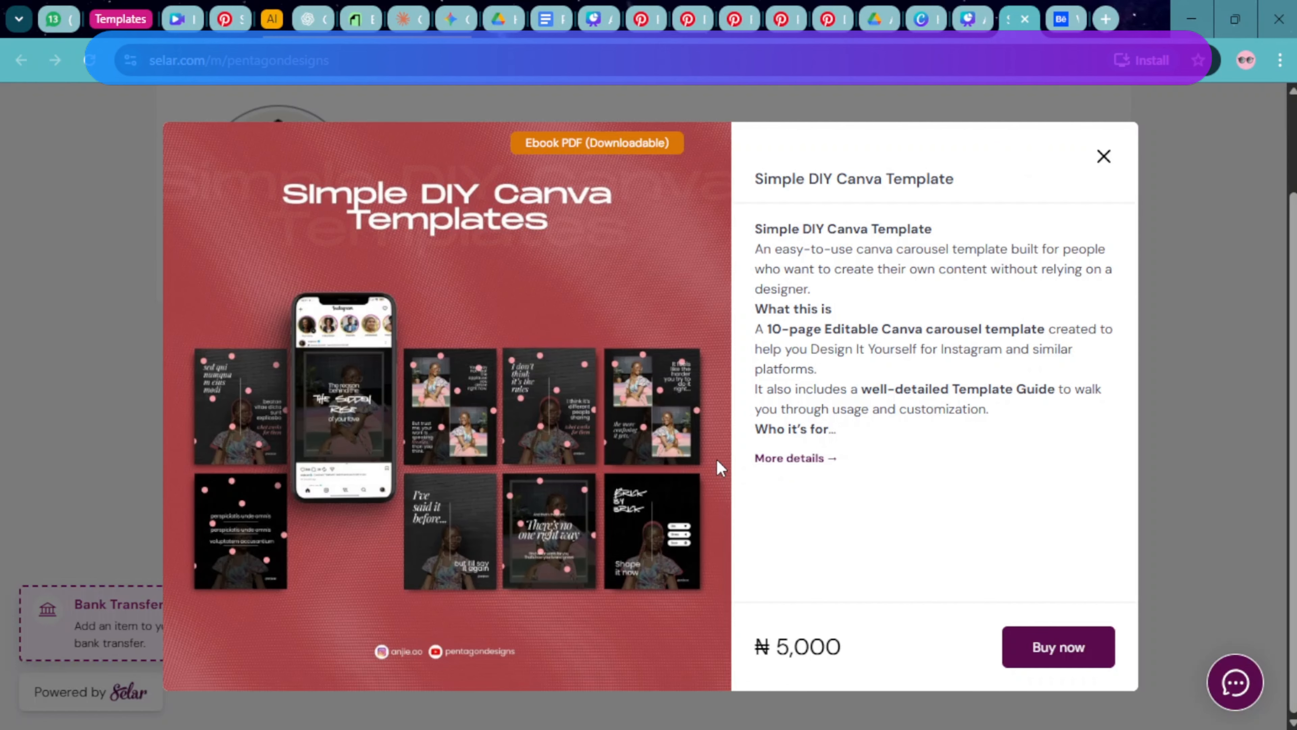